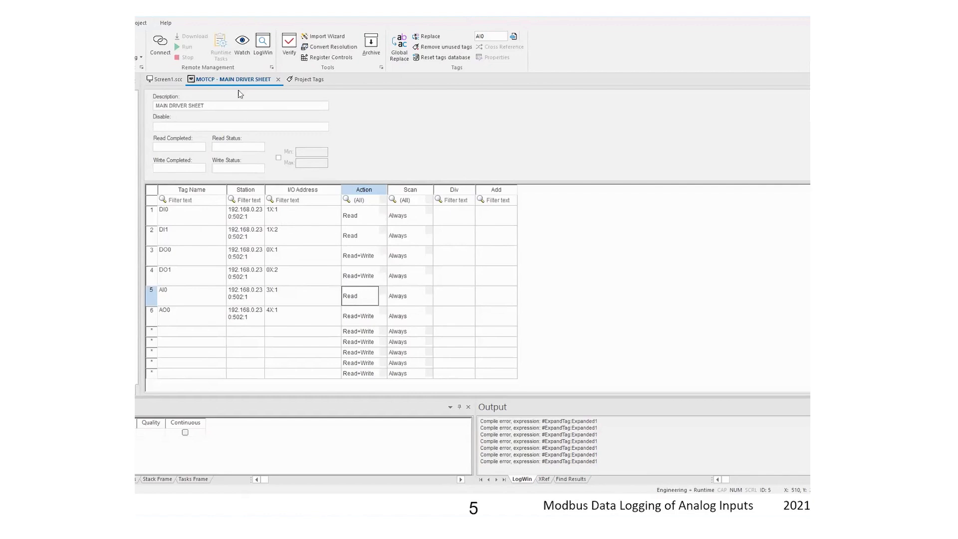
Close the MOTCP main driver sheet.
right_click(236, 82)
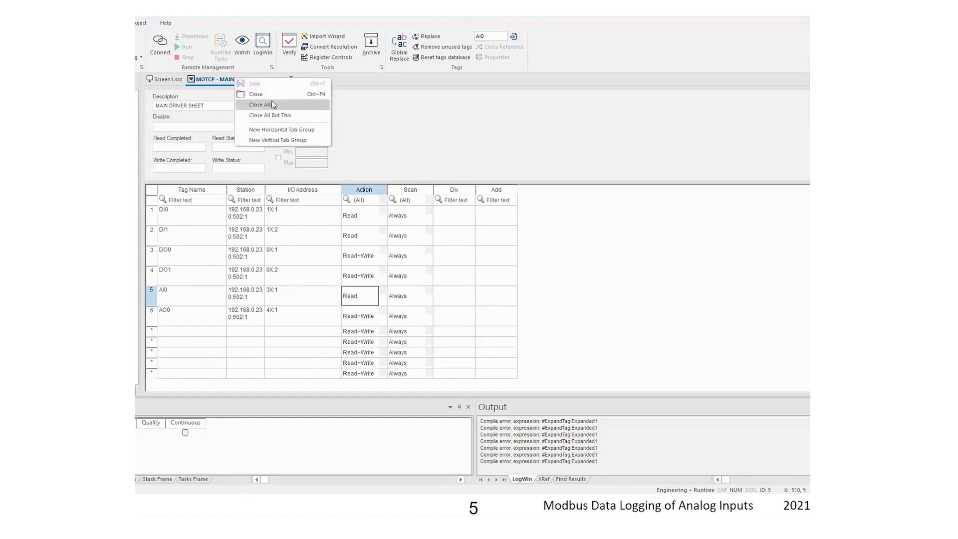
left_click(389, 118)
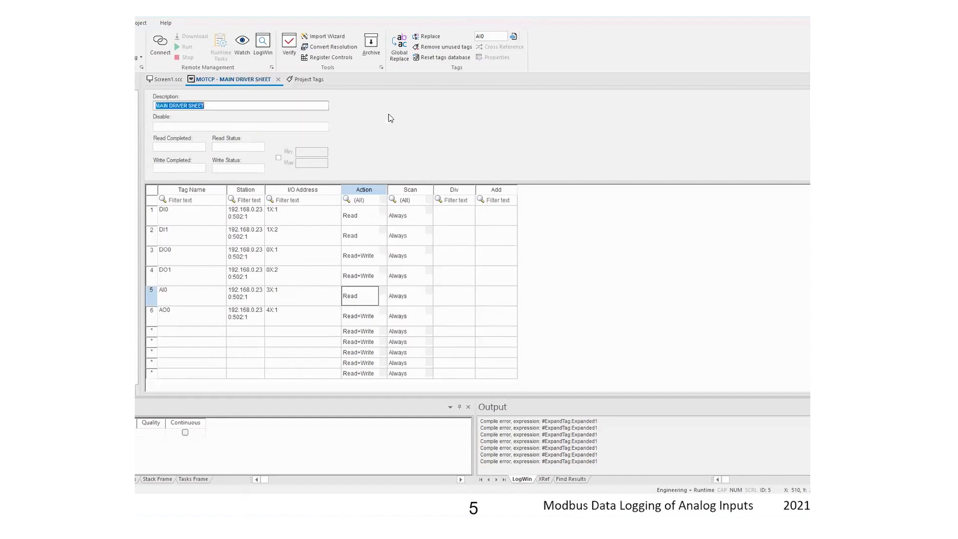
left_click(278, 80)
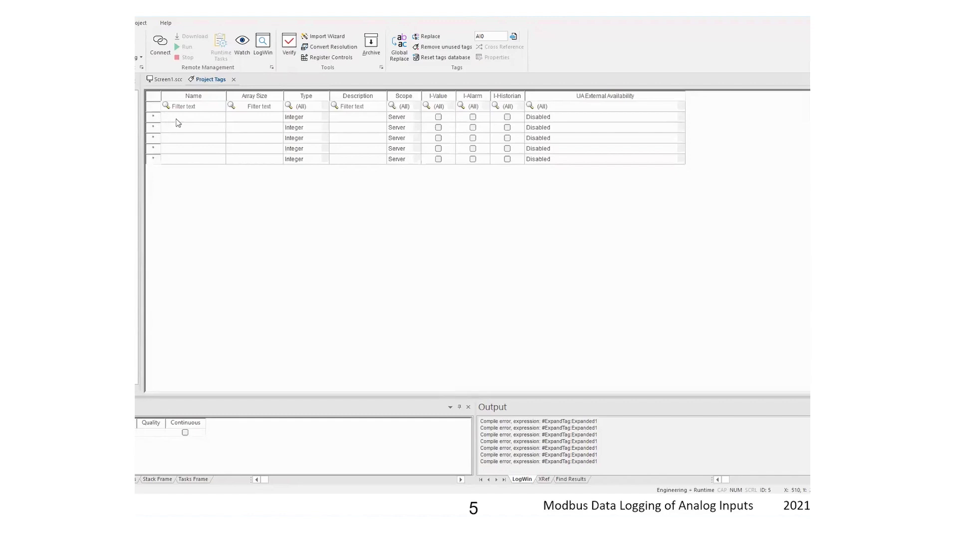
Add four digital tags named DI0, DI1, DO0 and DO1 to the project tags sheet.
left_click(177, 119)
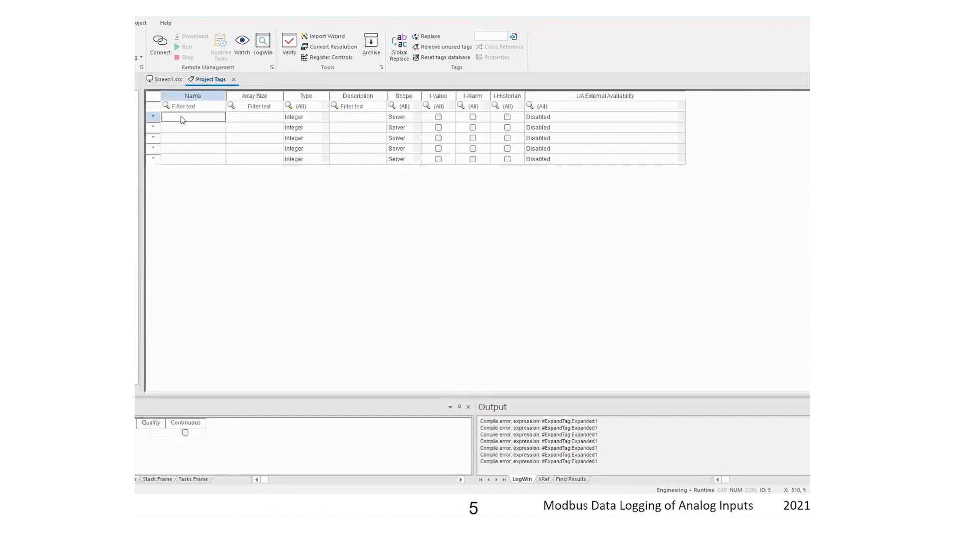
type("DI0")
left_click(172, 127)
type("DI1")
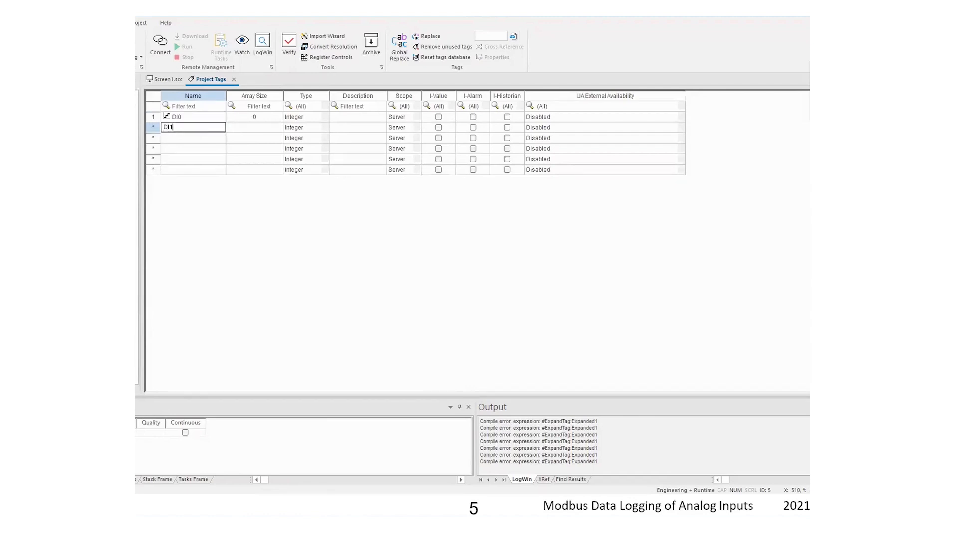
left_click(175, 140)
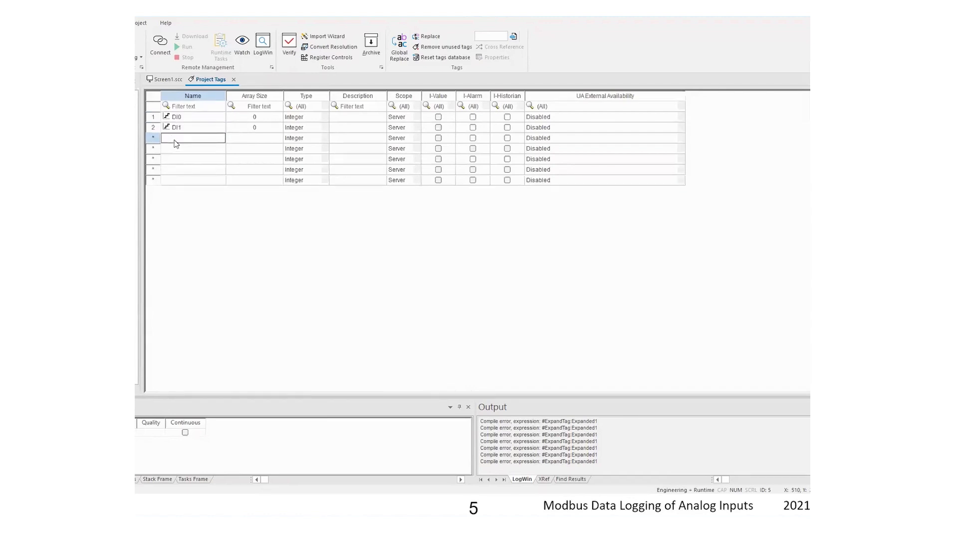
type("DO0")
left_click(170, 148)
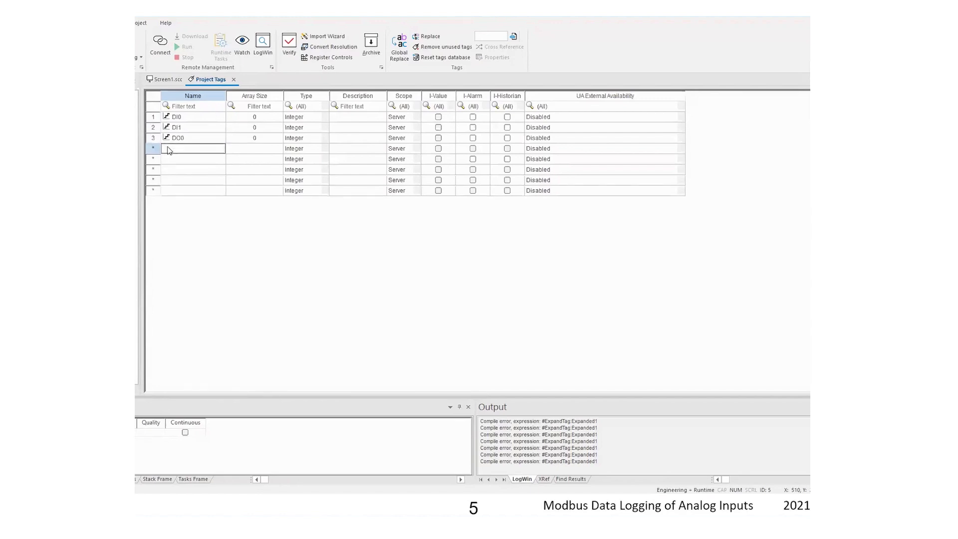
type("DO1")
Add two analog tags named AI0 and AO0 below the digital tags.
left_click(170, 160)
type("AI0")
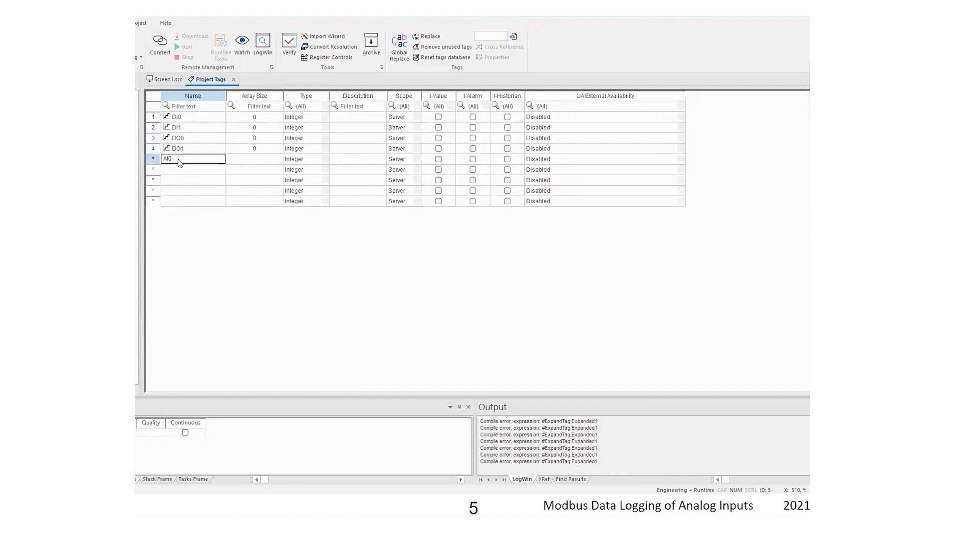
left_click(180, 169)
type("AI")
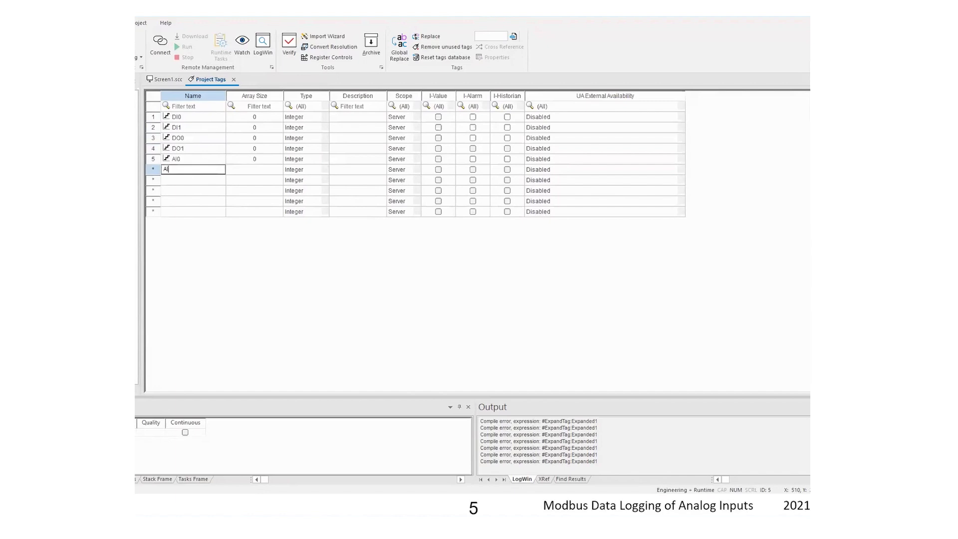
type("O0")
Set the data type of the digital input tags DI0 and DI1 to Boolean.
left_click(327, 121)
left_click(325, 119)
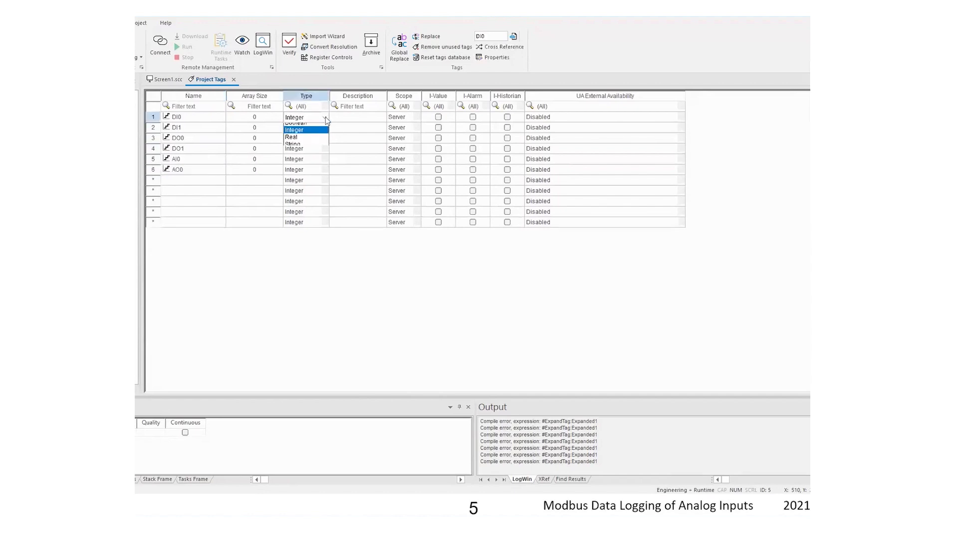
left_click(326, 128)
left_click(327, 129)
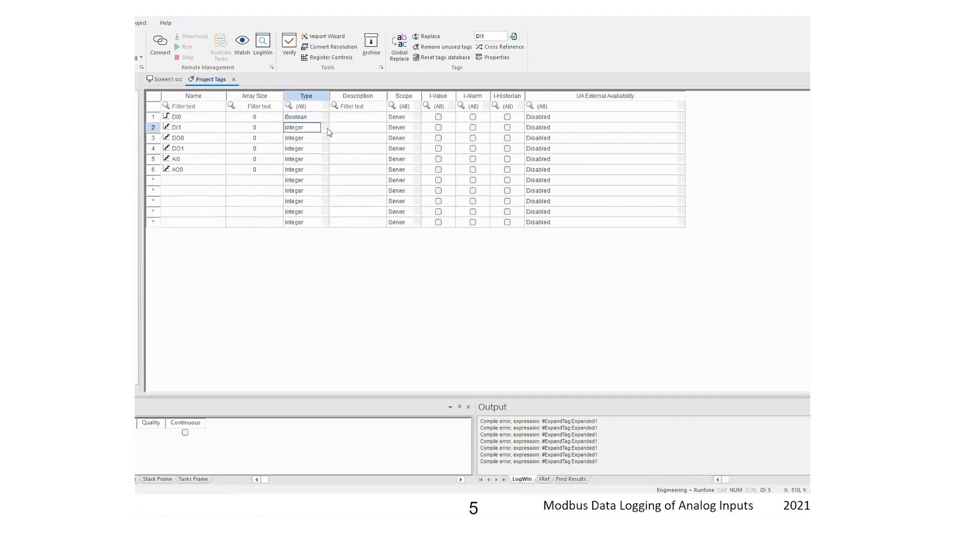
left_click(325, 128)
left_click(319, 138)
Set the data type of the digital output tags DO0 and DO1 to Boolean.
left_click(325, 140)
left_click(326, 142)
left_click(317, 148)
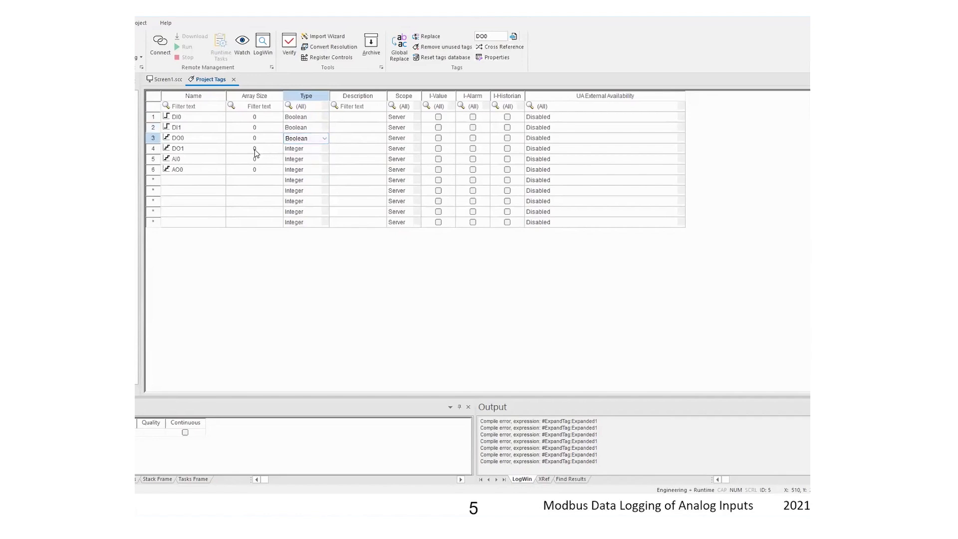
left_click(326, 153)
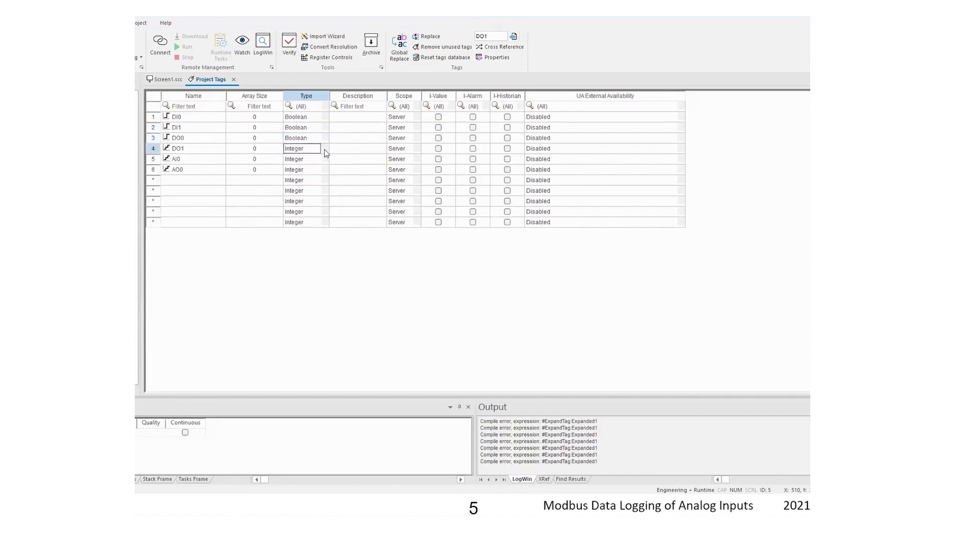
left_click(325, 149)
left_click(308, 163)
Show Screen1 and set the TagState property of the green light above the DI0 label to DI0.
right_click(135, 114)
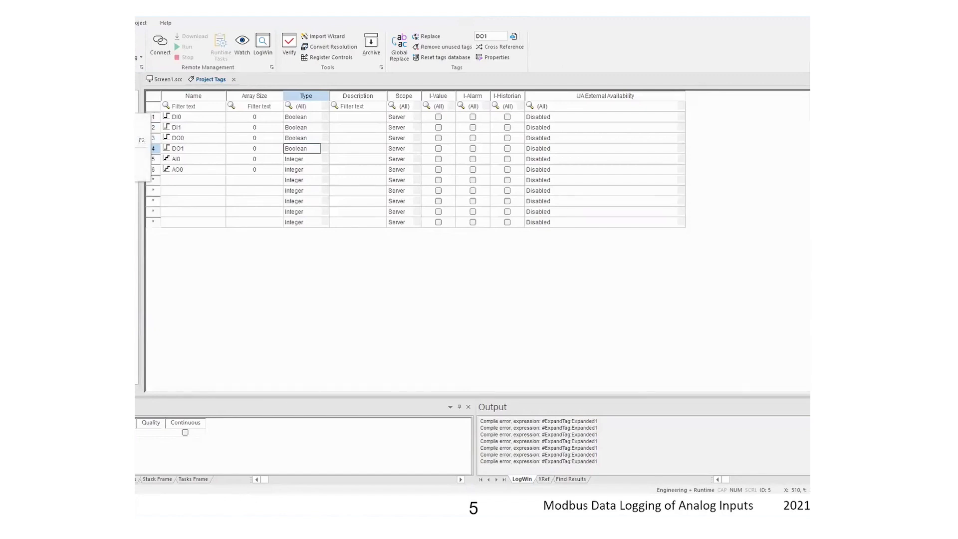
left_click(140, 121)
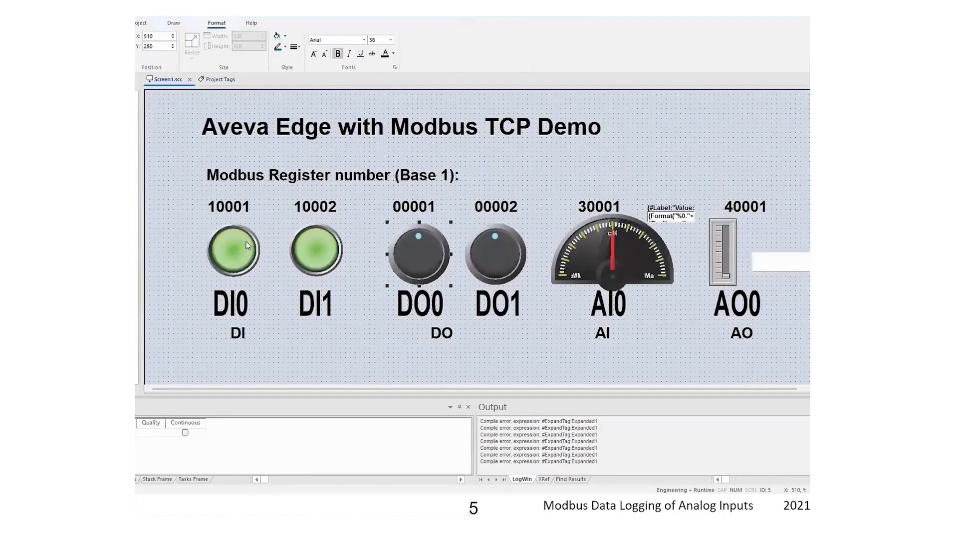
double_click(230, 245)
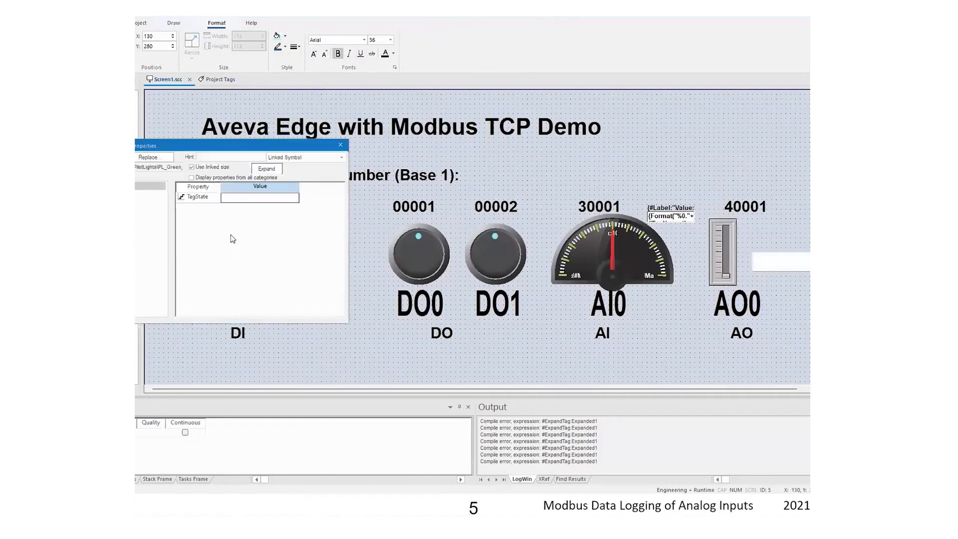
left_click(240, 200)
type("DI0")
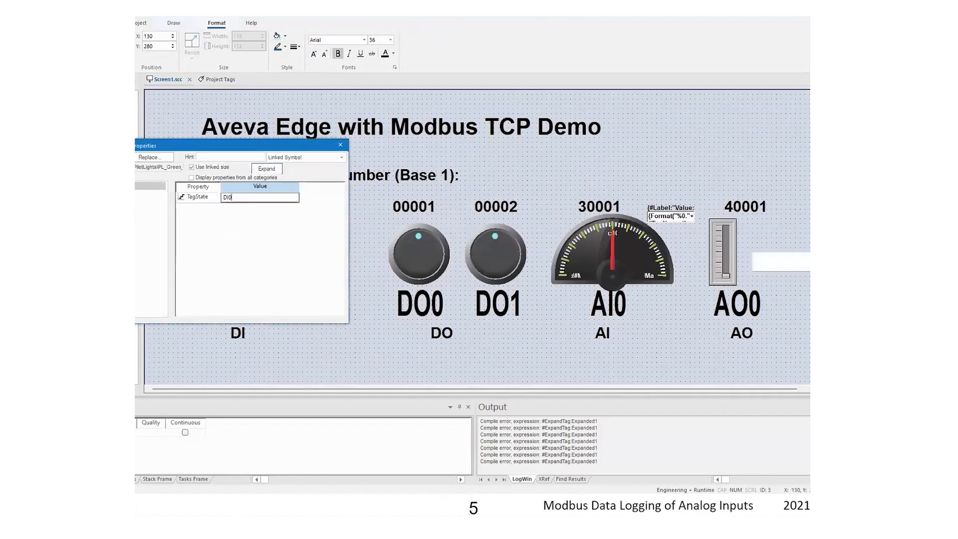
left_click(341, 145)
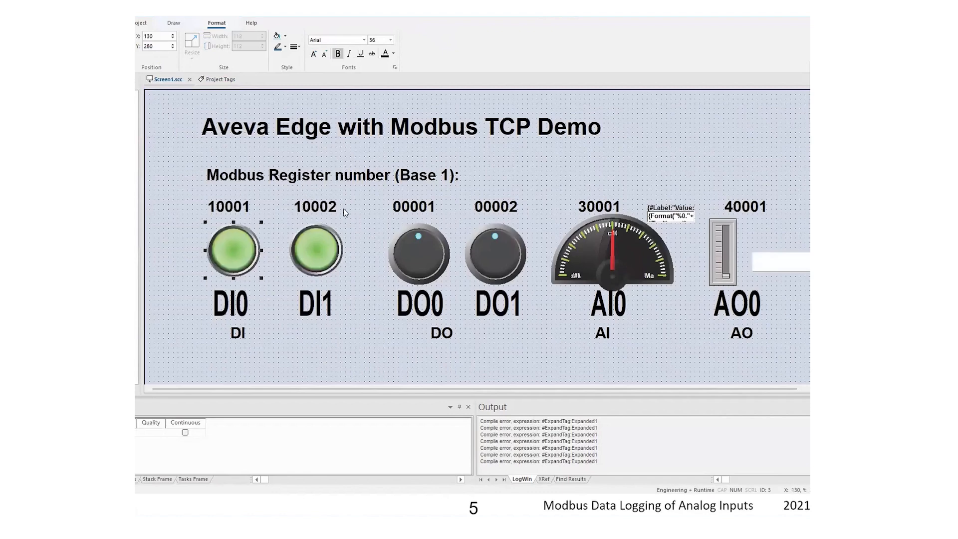
Assign the tag DI1 to the TagState property of the green light above the DI1 label.
double_click(330, 250)
double_click(239, 200)
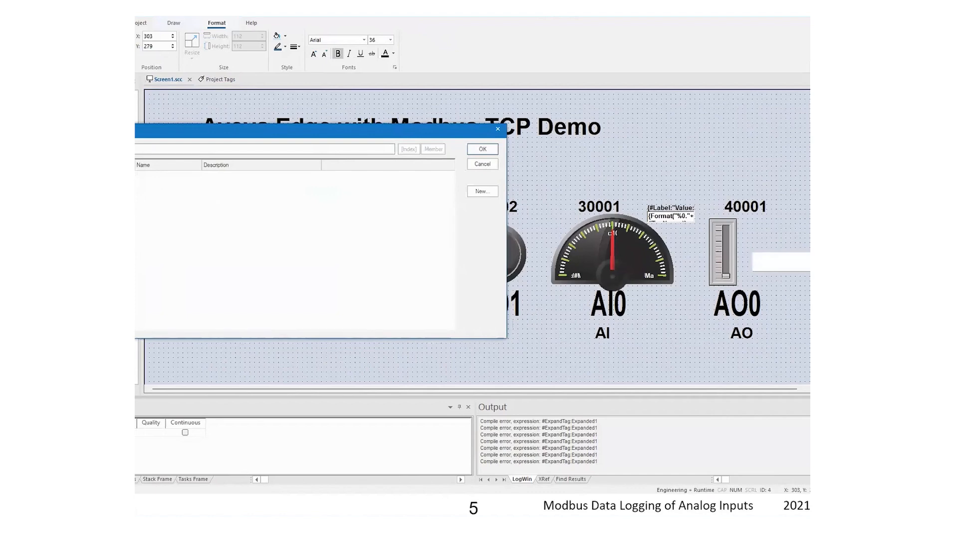
left_click(477, 150)
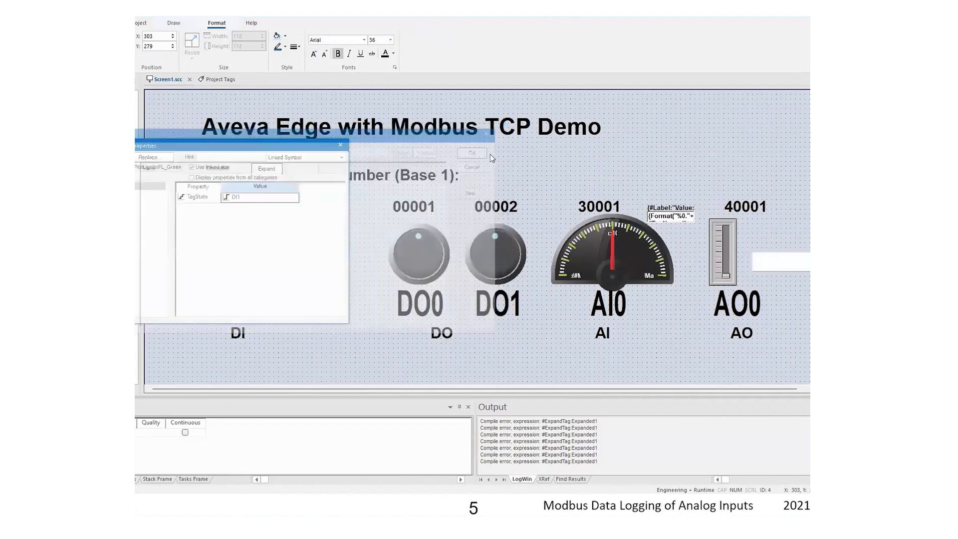
Set the TagState property of the push button above the DO0 label to DO0.
left_click(417, 262)
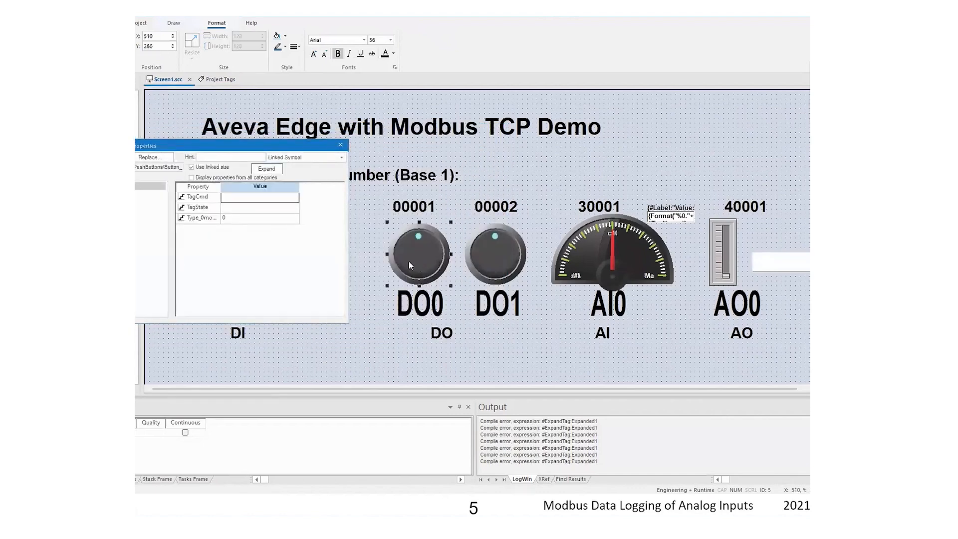
left_click(238, 209)
type("DO0")
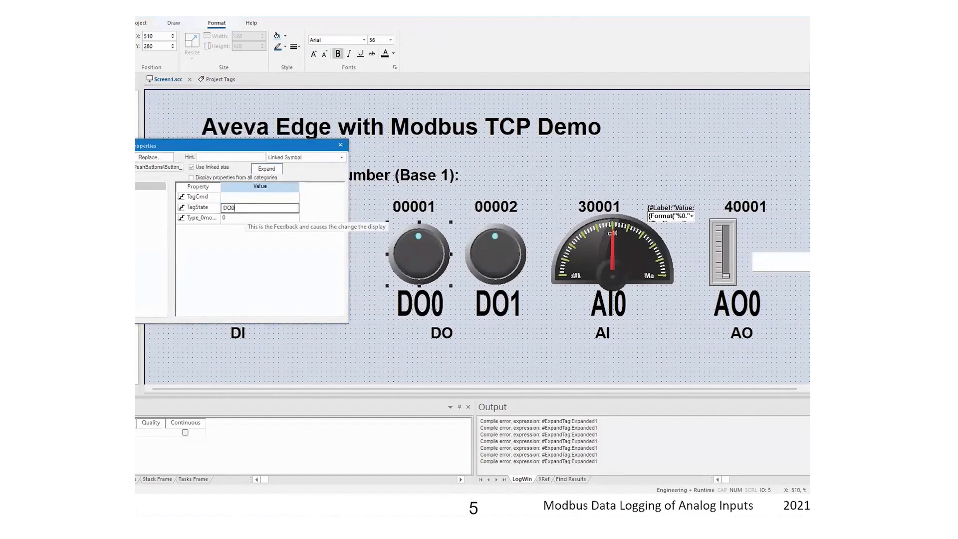
left_click(341, 145)
Set the TagState property of the push button above the DO1 label to DO1.
double_click(497, 257)
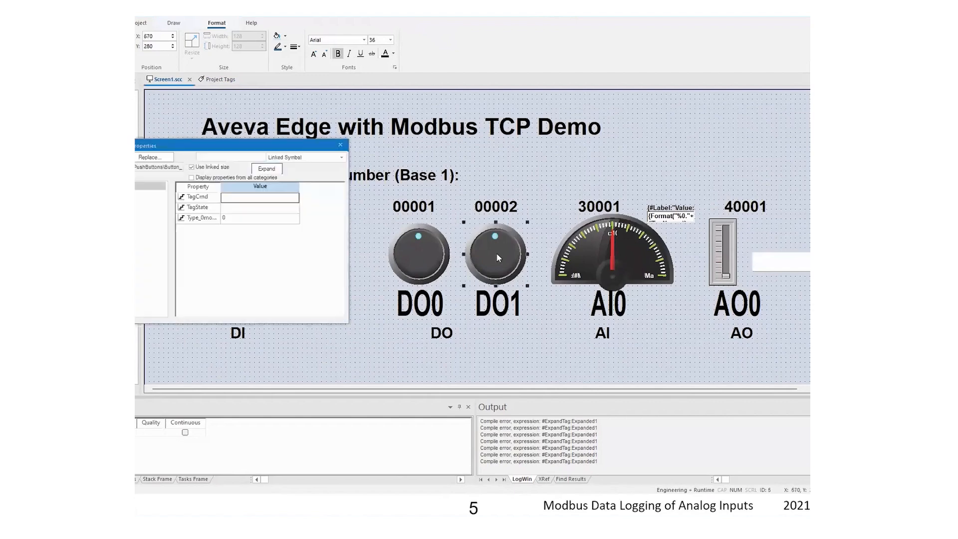
left_click(226, 208)
type("DO1")
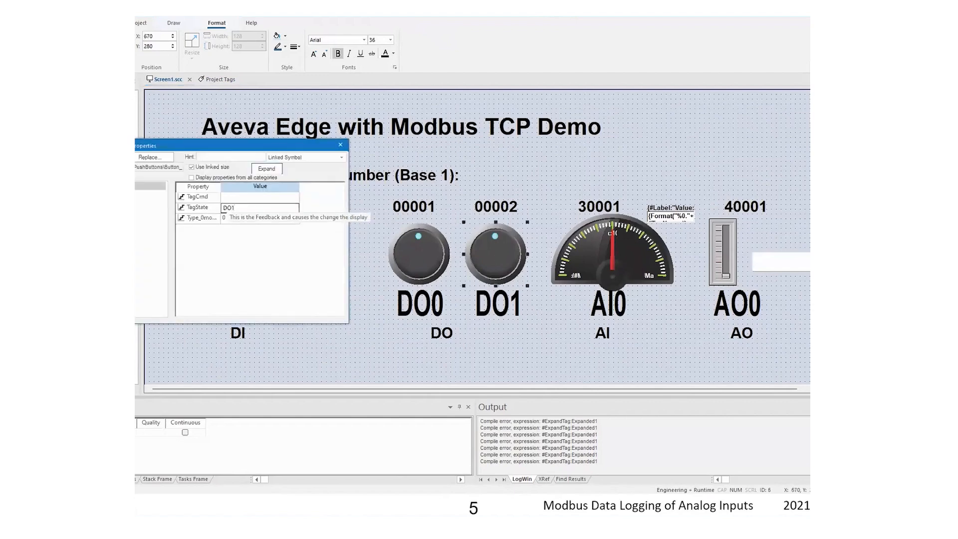
left_click(341, 146)
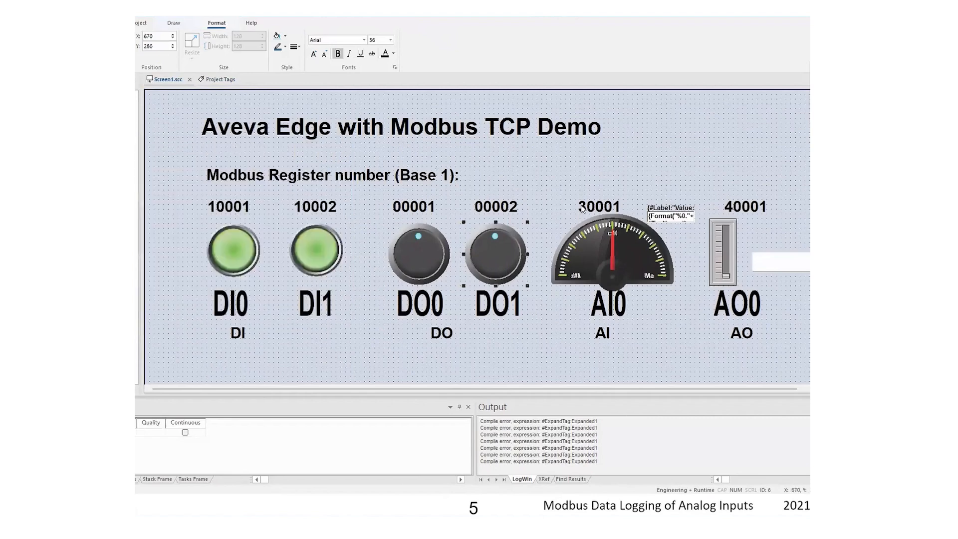
Link the half-round gauge to the tag AI0 and set its maximum to 10000.
double_click(620, 241)
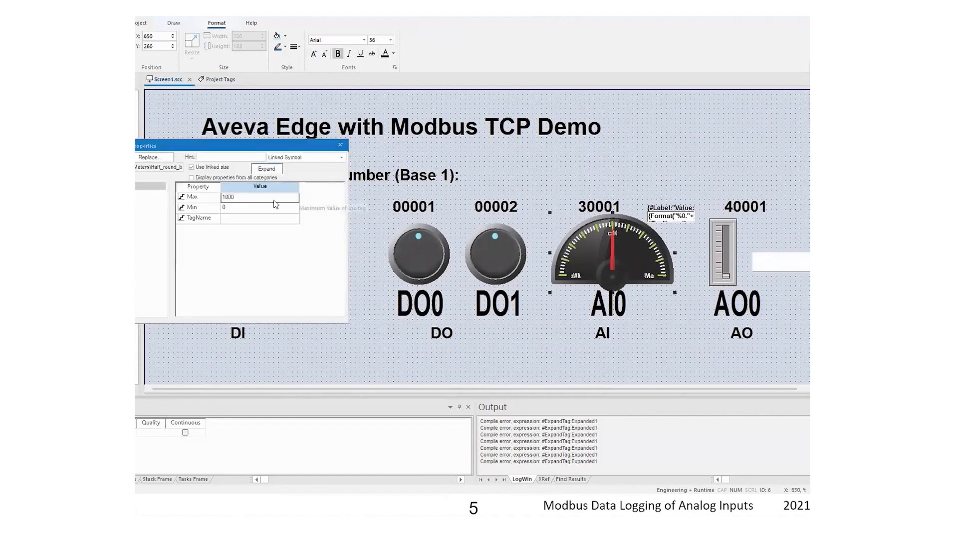
left_click(231, 218)
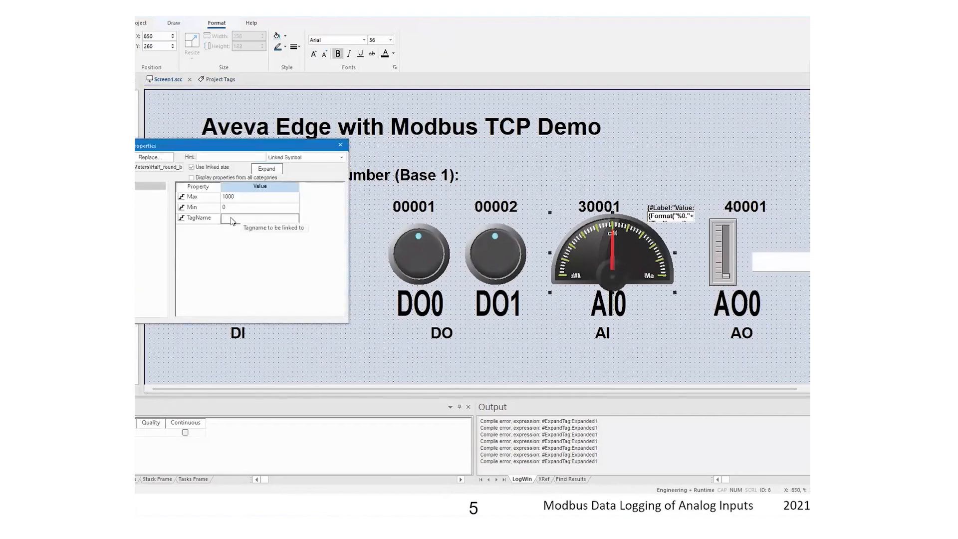
type("AI0")
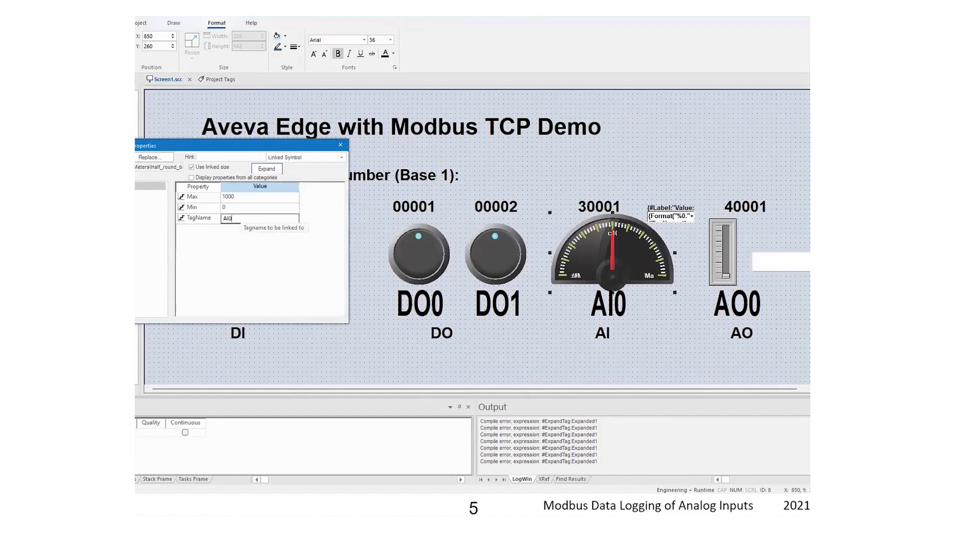
left_click(251, 197)
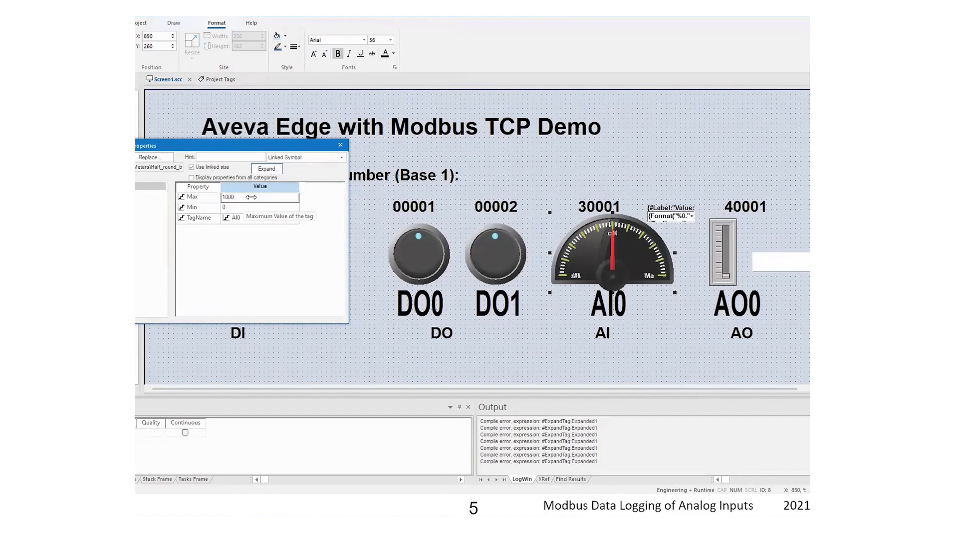
left_click(251, 199)
type("0")
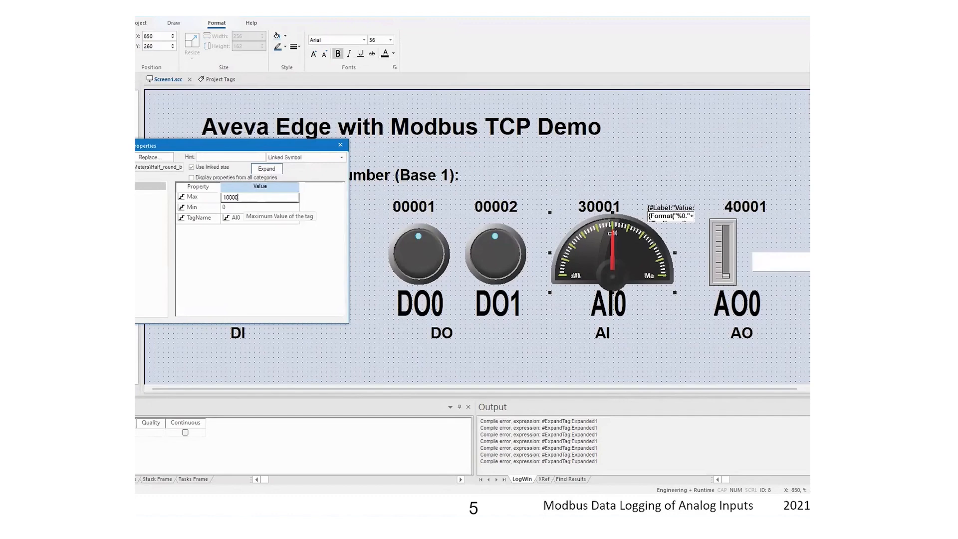
left_click(341, 145)
Link the numeric value display beside the gauge to the tag AI0.
double_click(673, 218)
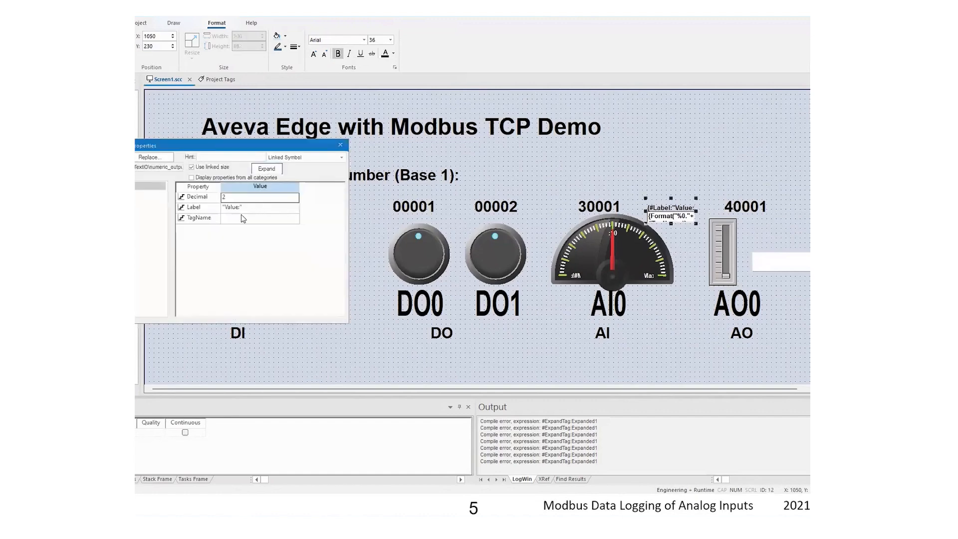
left_click(241, 217)
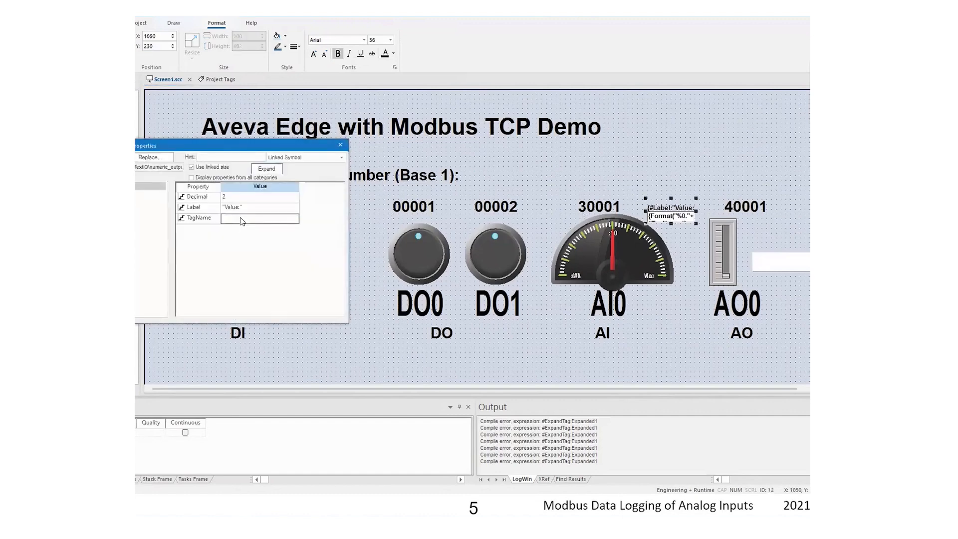
type("AI0")
Set the TagName property of the slider under register 40001 to AO0.
left_click(731, 253)
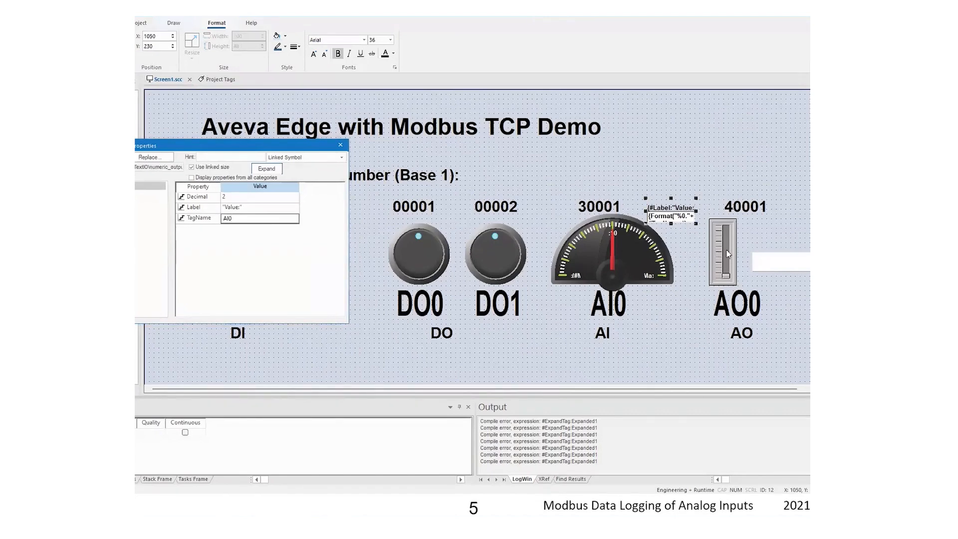
left_click(247, 220)
type("AO0")
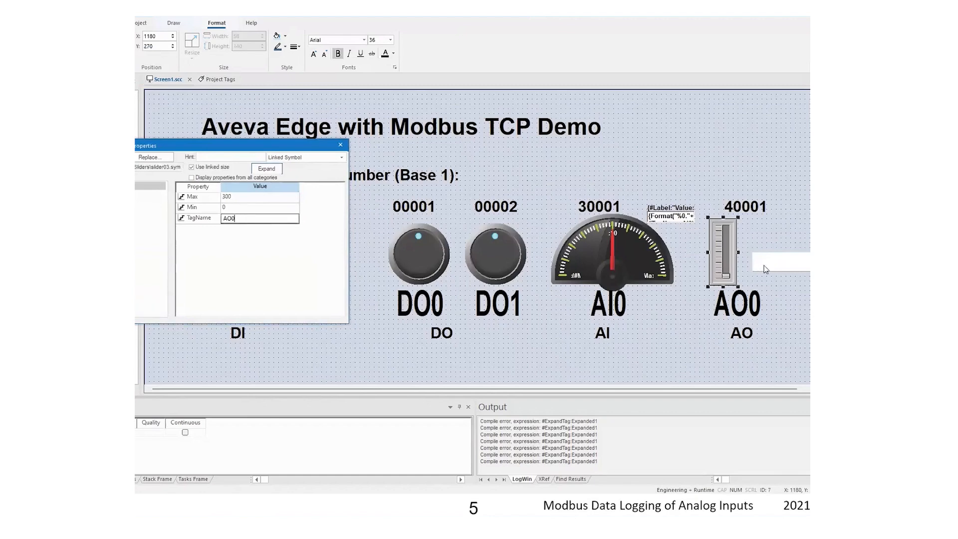
left_click(788, 263)
left_click(218, 169)
type("AO")
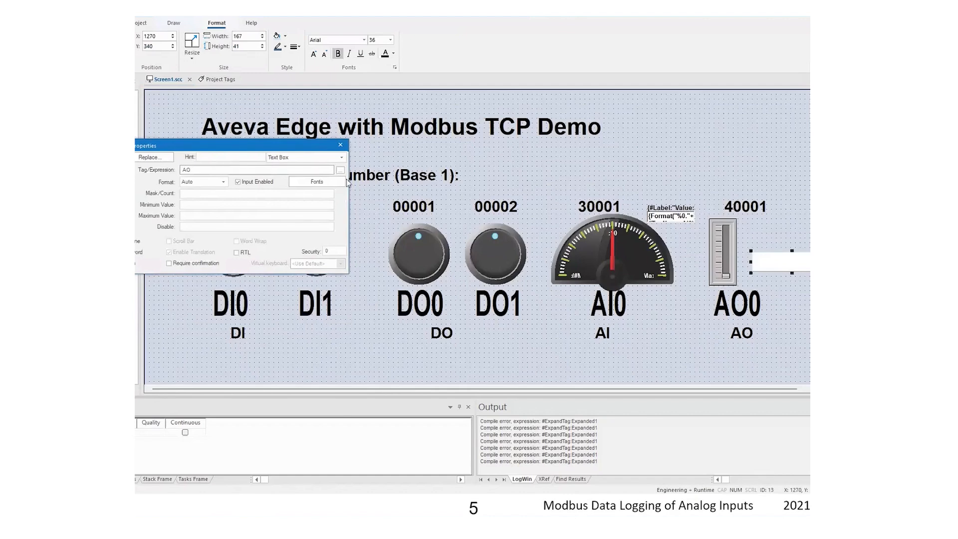
key("Return")
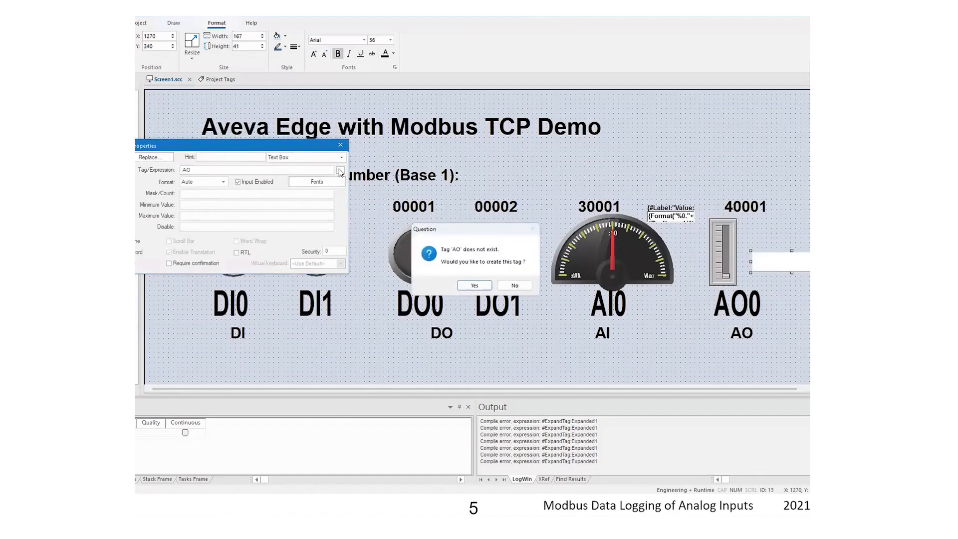
left_click(477, 285)
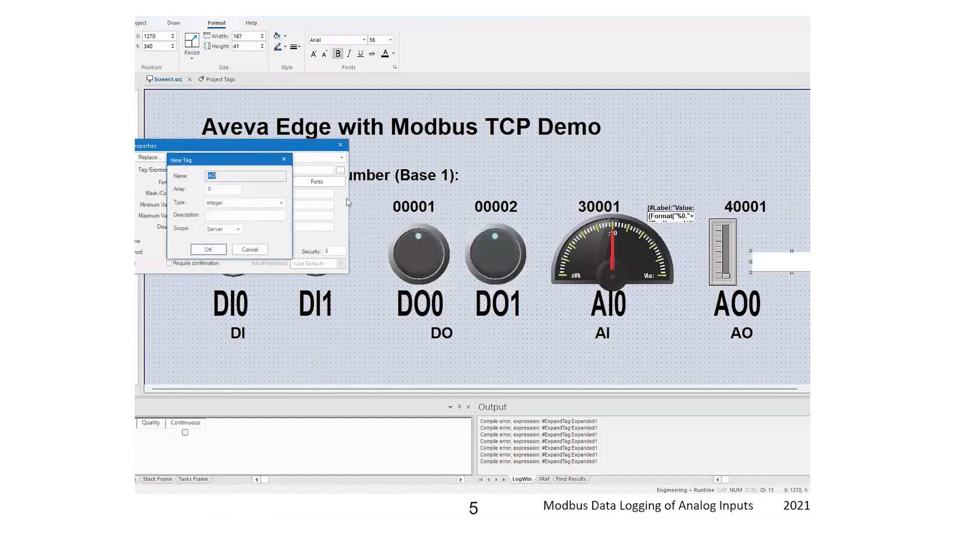
left_click(280, 154)
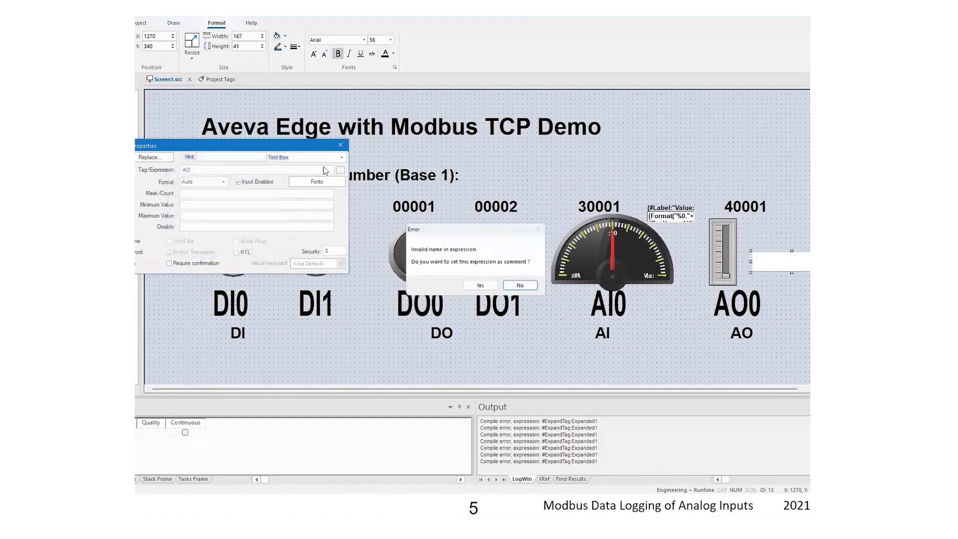
left_click(519, 286)
key("BackSpace")
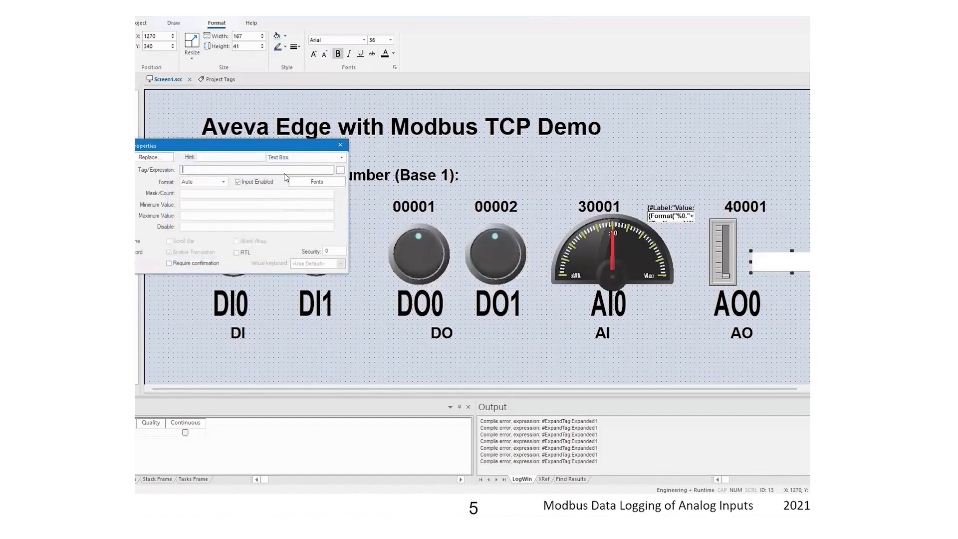
Link the text box beside the slider under register 40001 to the existing tag AO0.
left_click(339, 171)
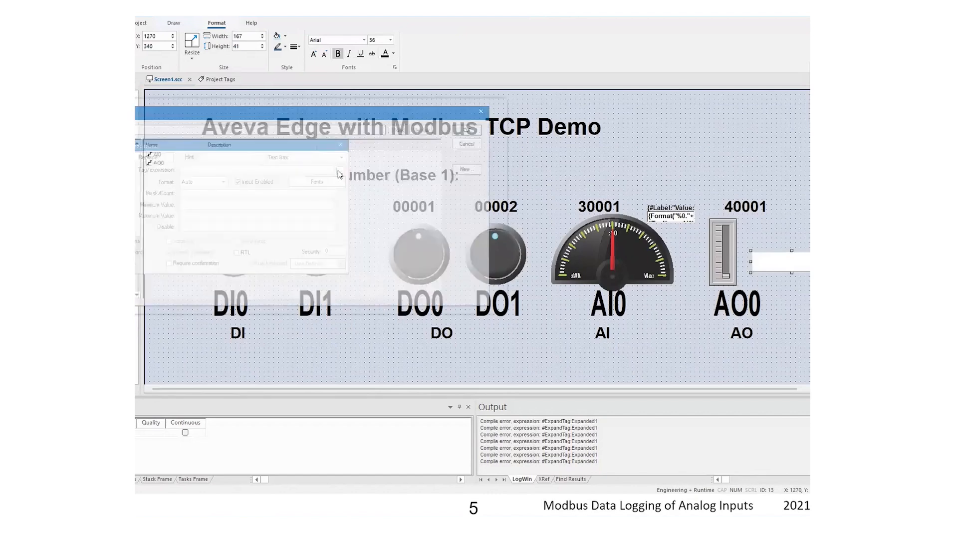
left_click(155, 160)
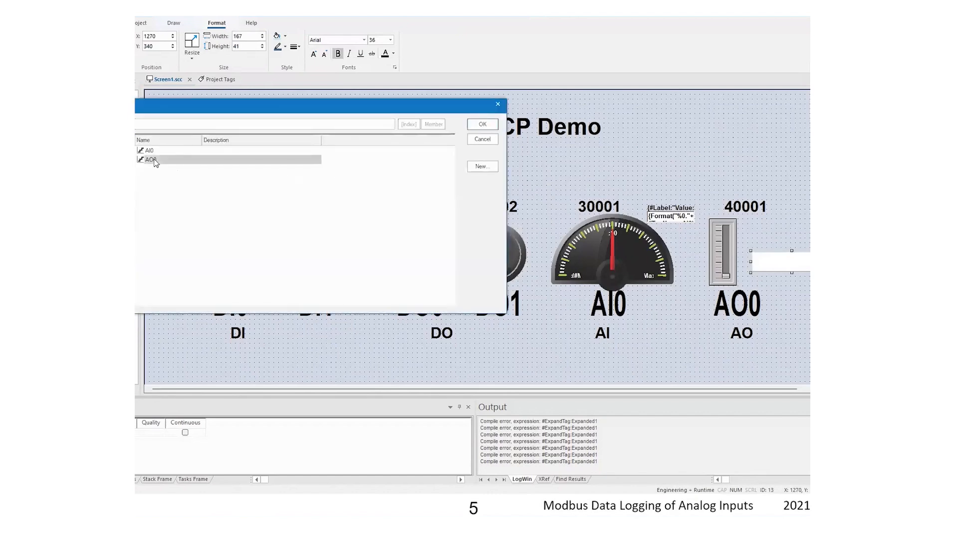
double_click(155, 161)
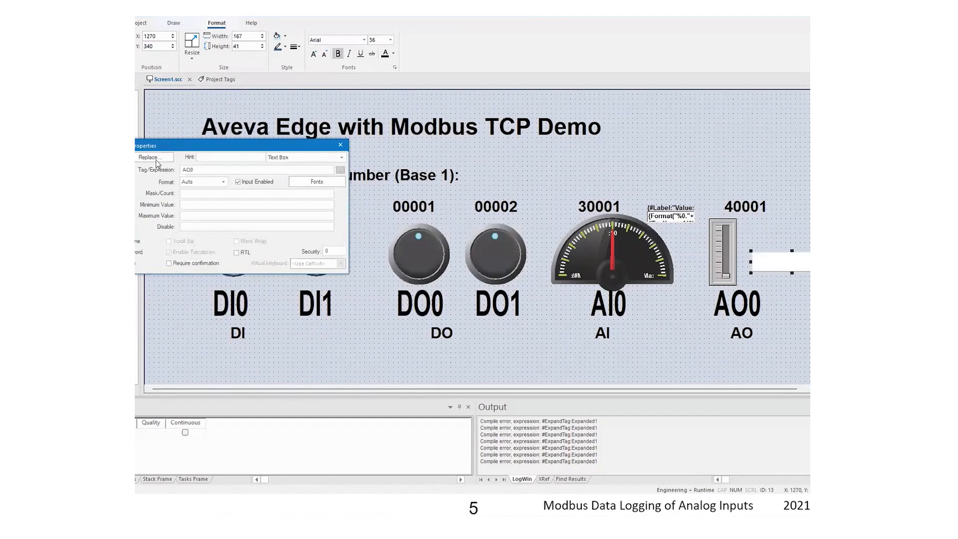
left_click(340, 146)
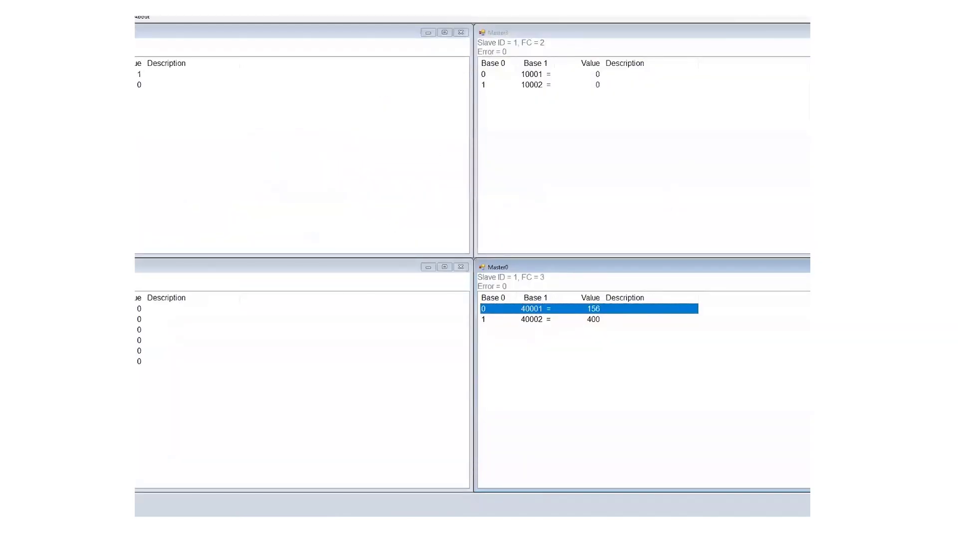
Turn on coil 00002 and set register 40001 to 245 in the Modbus master, then return to the running demo screen.
double_click(140, 84)
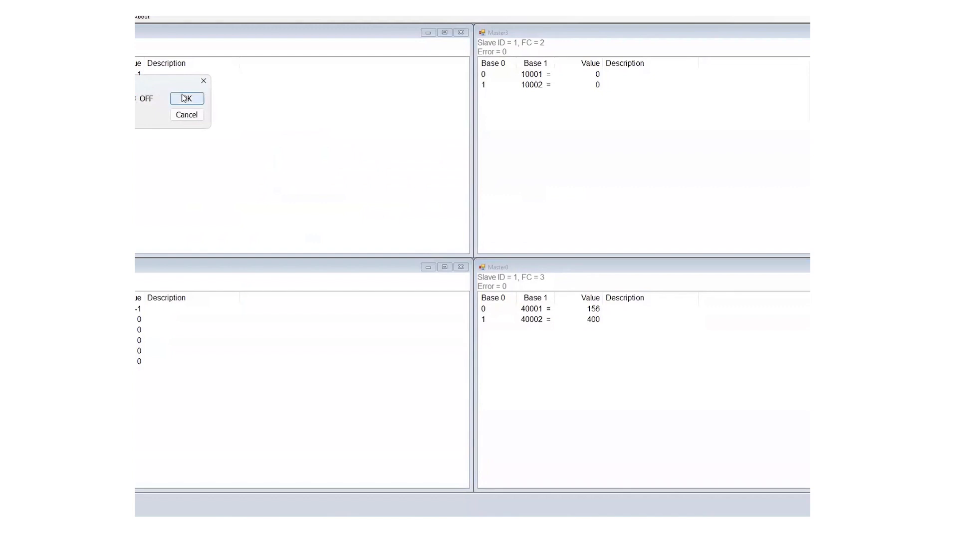
left_click(184, 98)
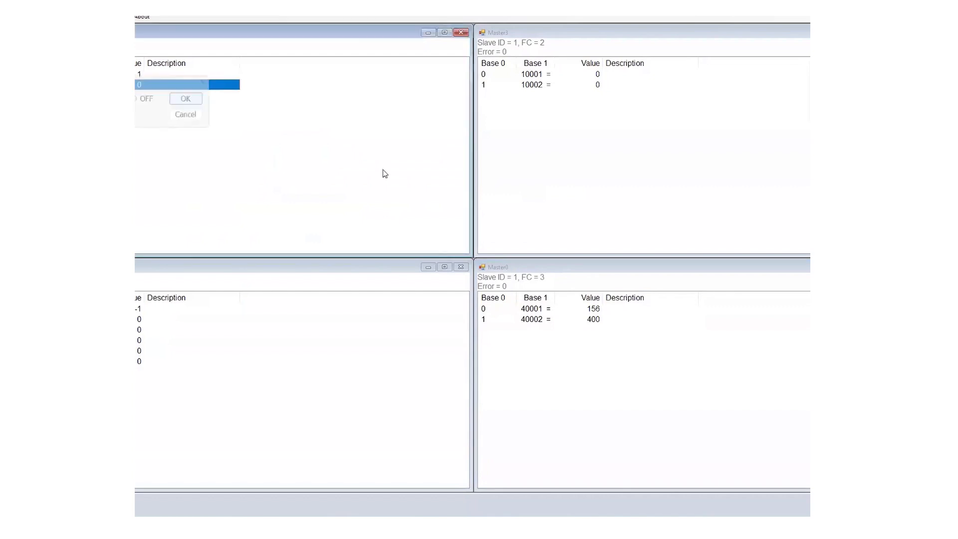
double_click(659, 341)
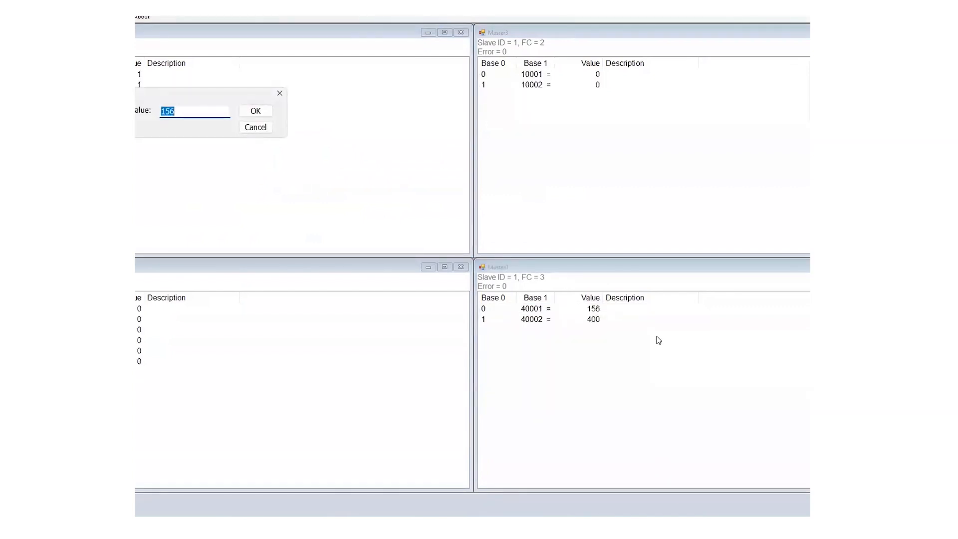
type("245")
left_click(255, 112)
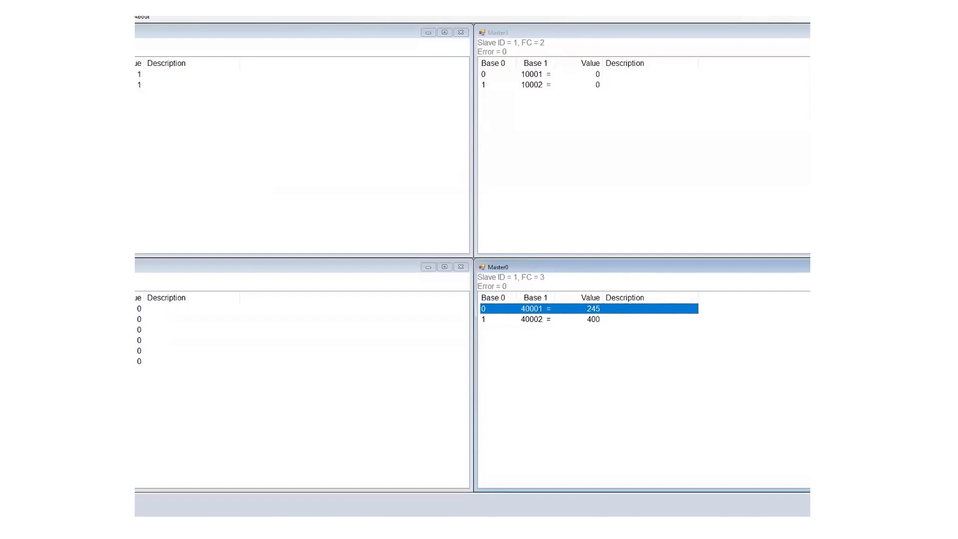
key("alt+Tab")
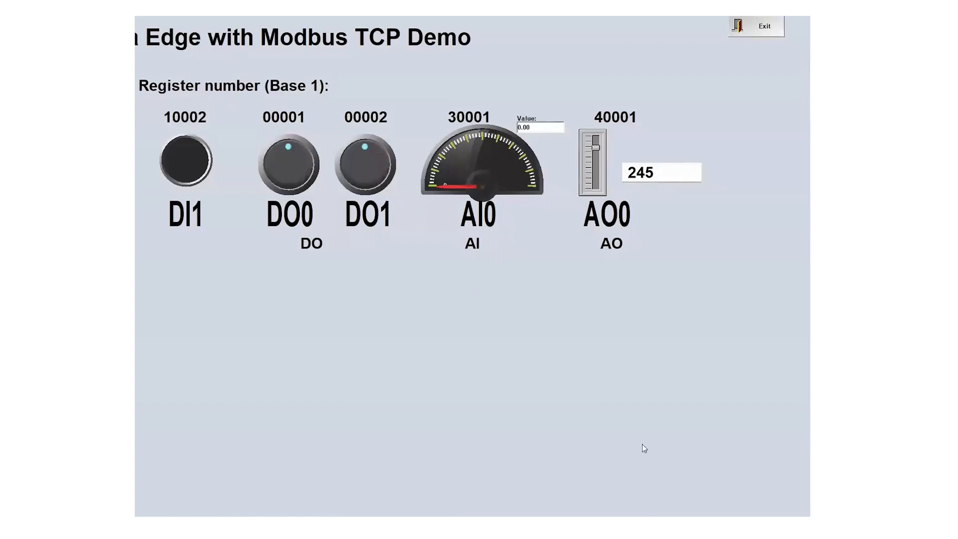
Switch back to the Modbus master and turn off coils 00001 and 00002.
key("alt+Tab")
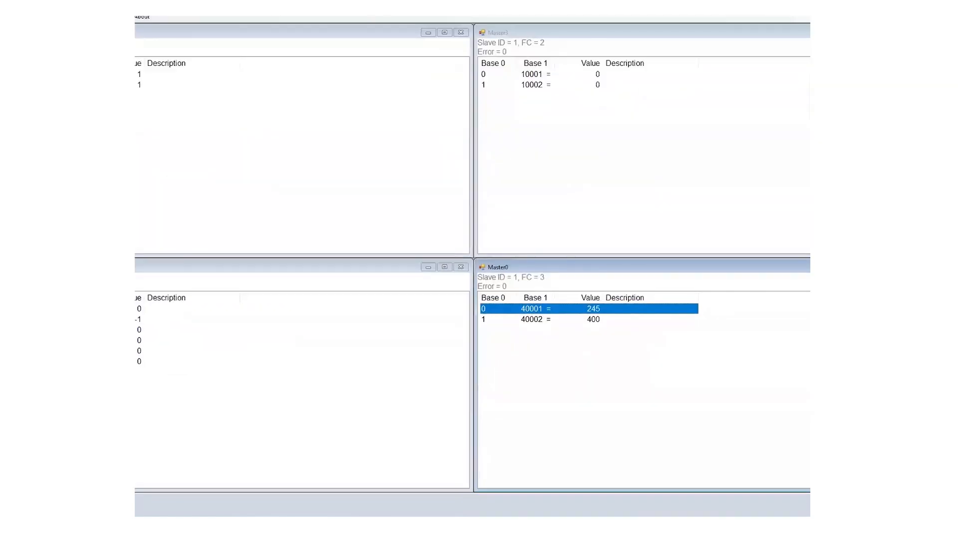
double_click(140, 76)
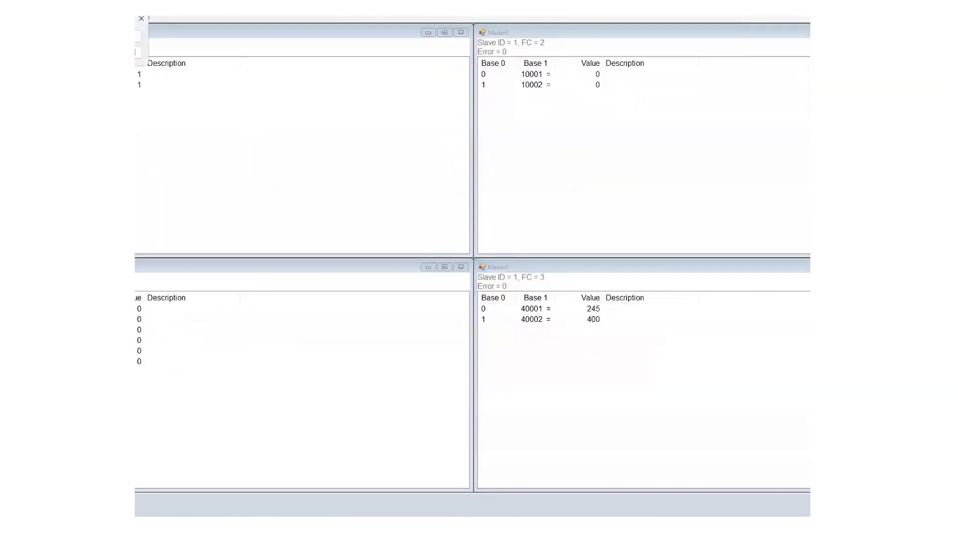
key("Return")
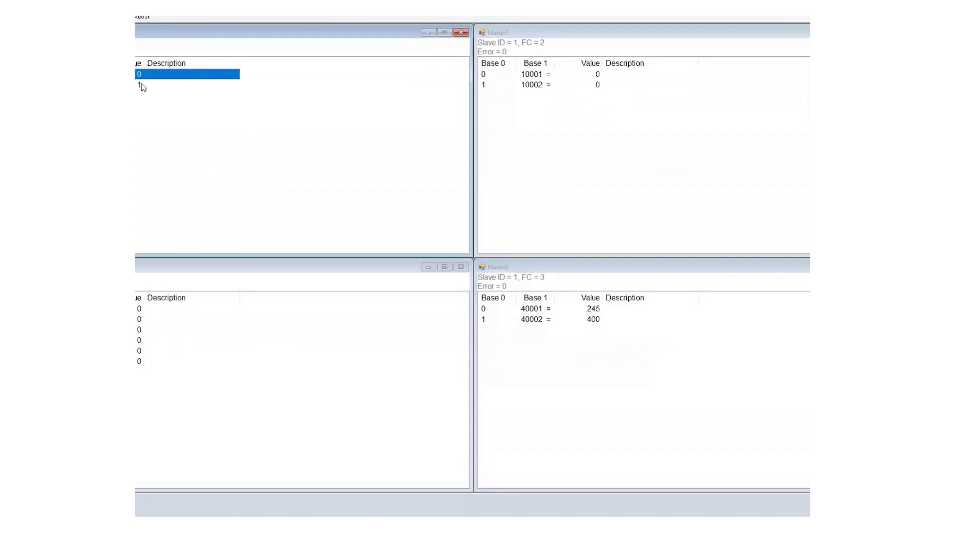
left_click(143, 86)
double_click(142, 84)
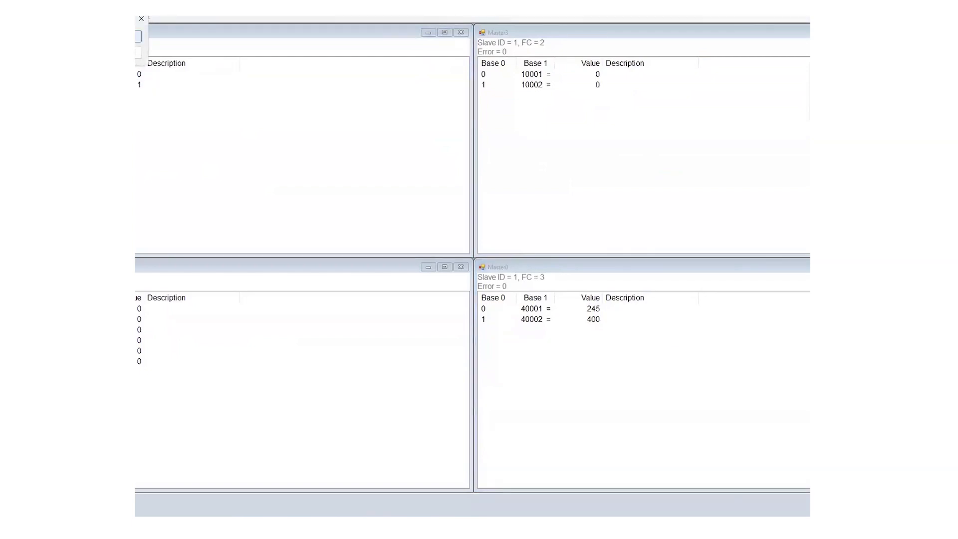
left_click(137, 37)
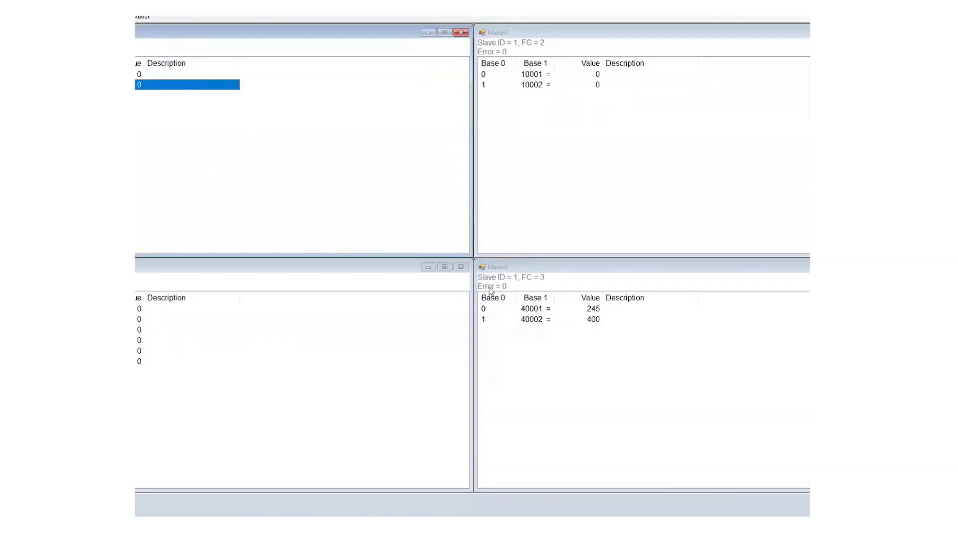
Set register 40001 to 989 in the Modbus master, and exit the running demo screen.
double_click(490, 308)
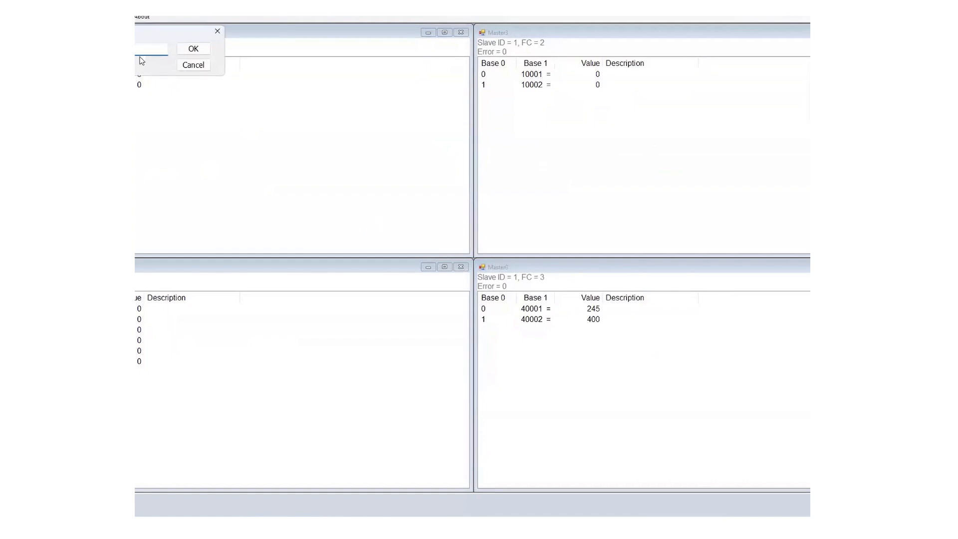
left_click(194, 49)
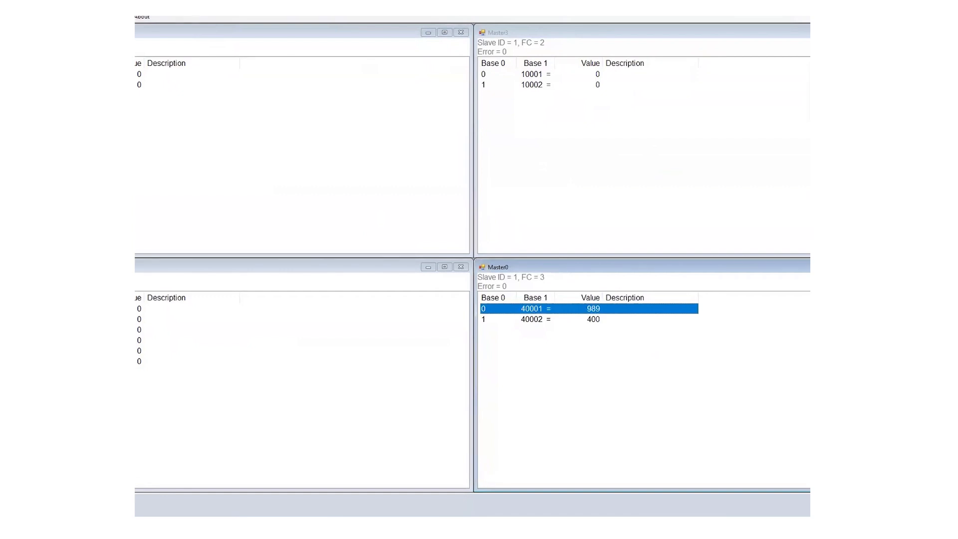
key("alt+Tab")
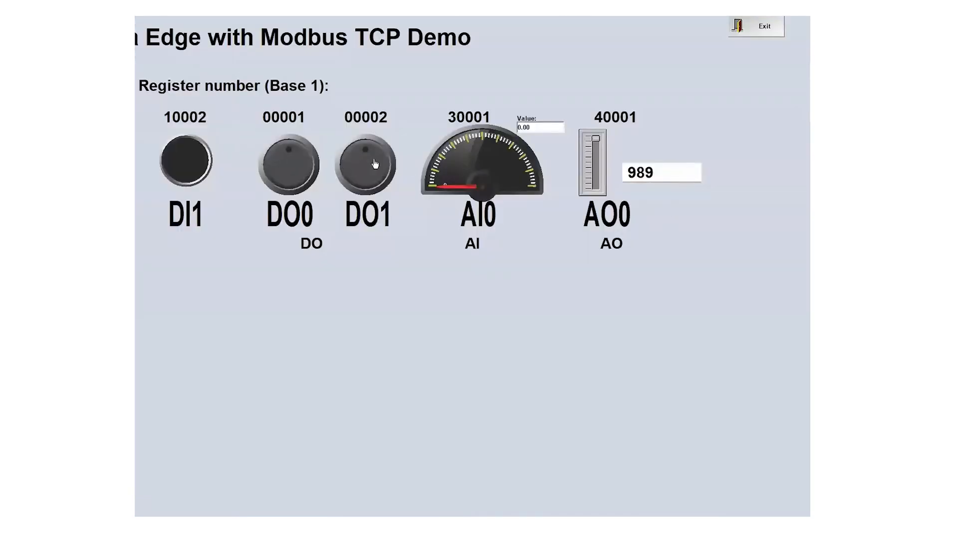
left_click(762, 30)
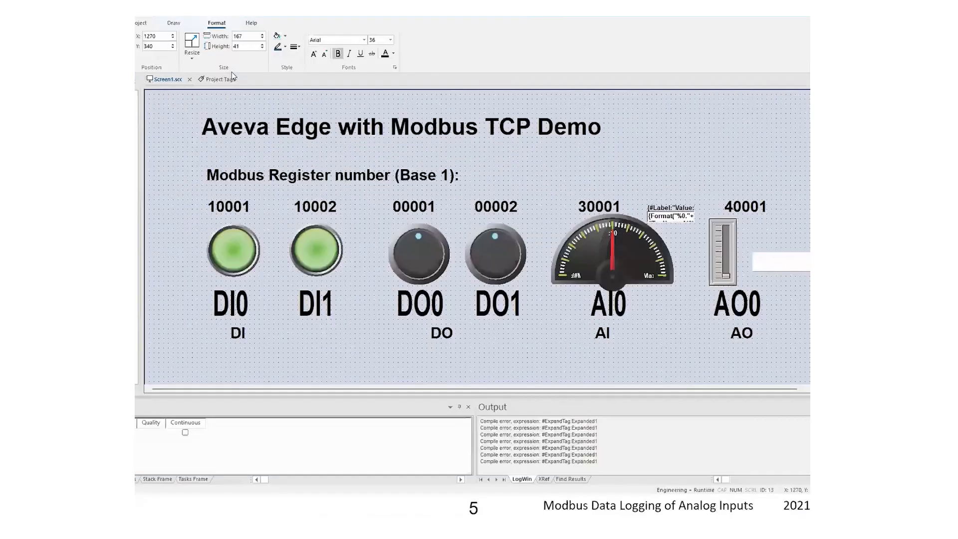
Open the symbol library and browse the PilotLights, Sliders and PushButtons system symbols.
left_click(142, 24)
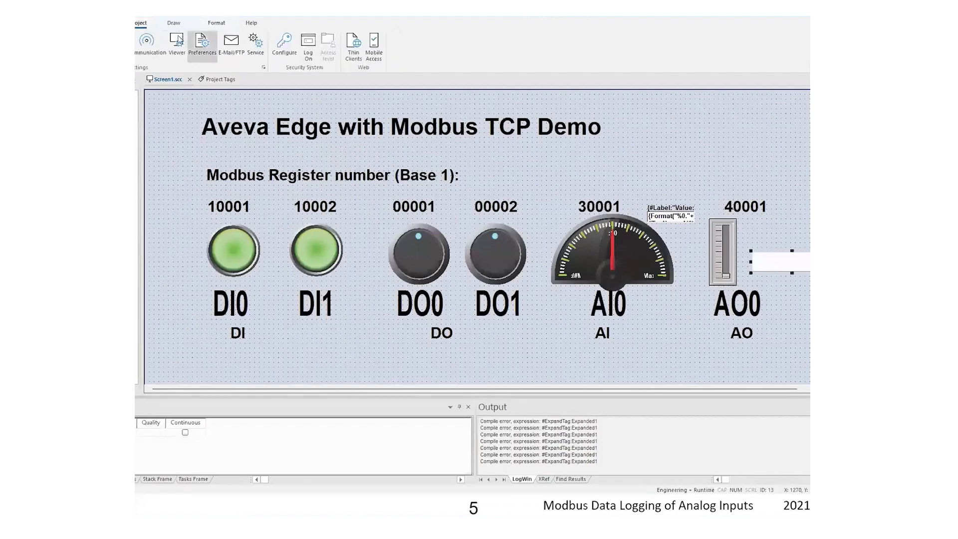
left_click(173, 23)
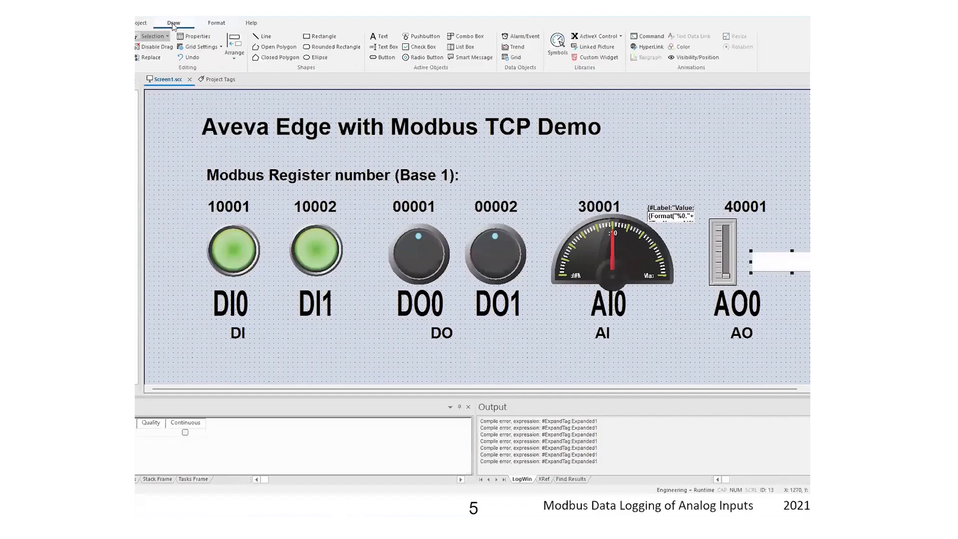
left_click(549, 43)
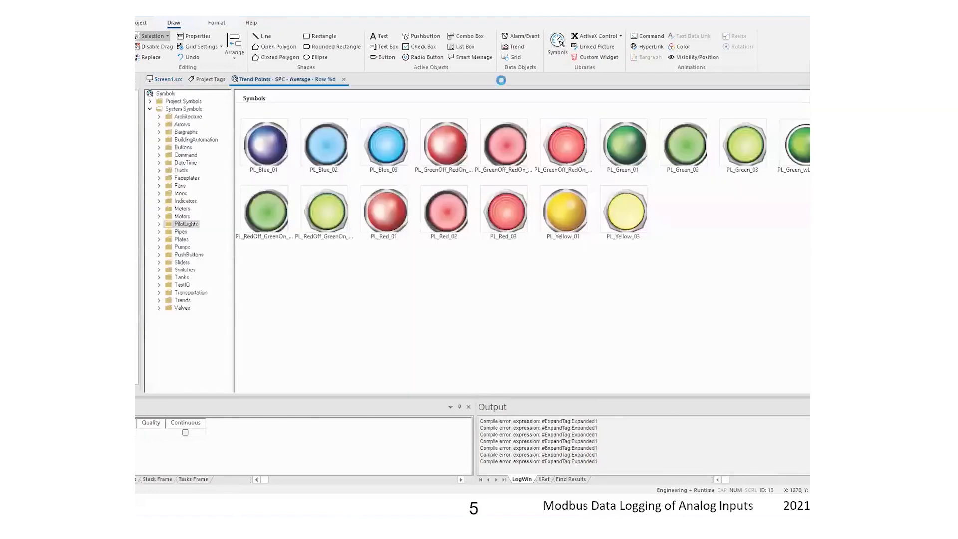
left_click(182, 223)
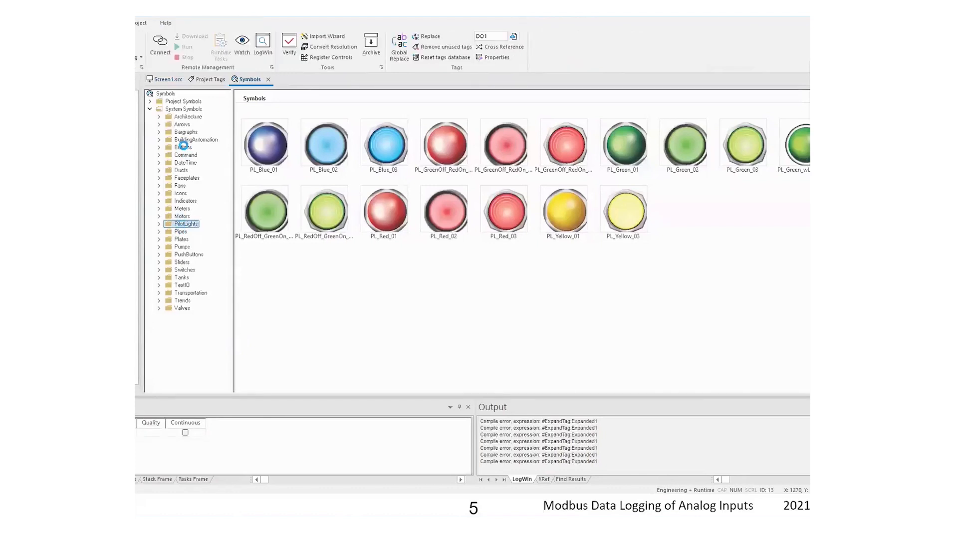
left_click(183, 147)
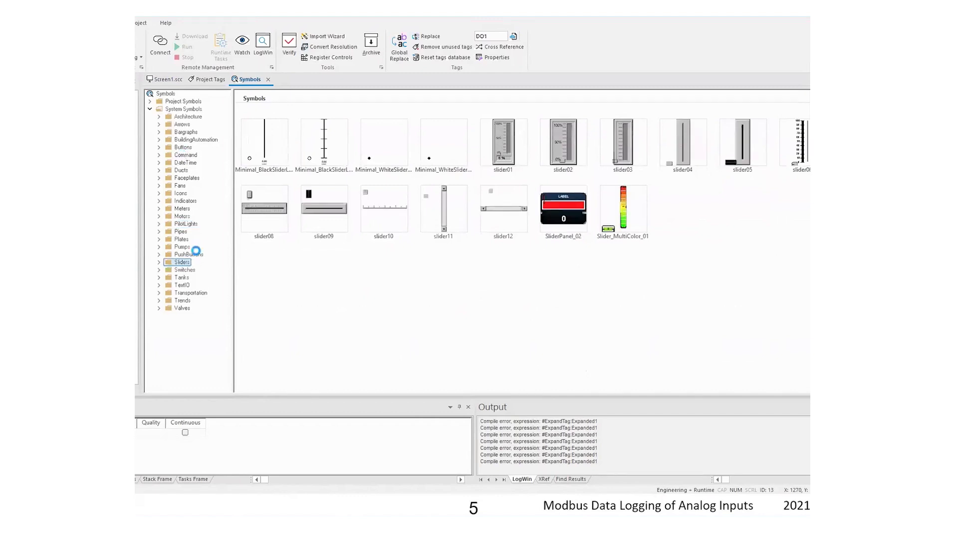
left_click(196, 254)
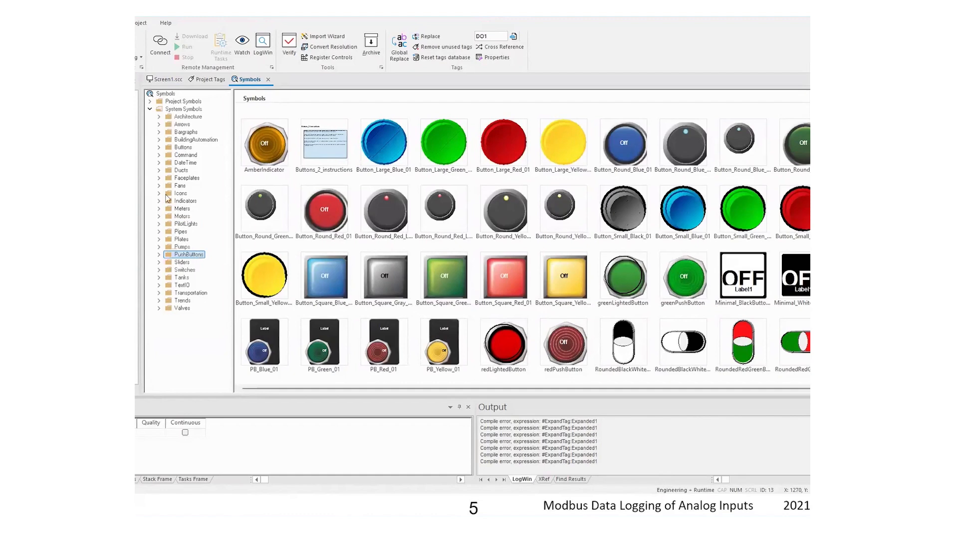
Open the recent PCDemo.APP project and pause playback of the Wind Power turbine demo.
left_click(33, 22)
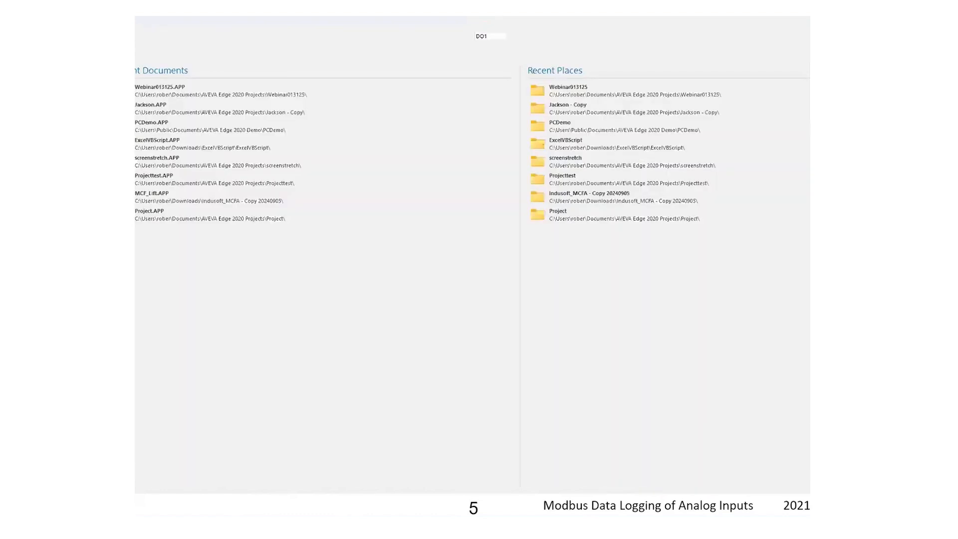
left_click(229, 129)
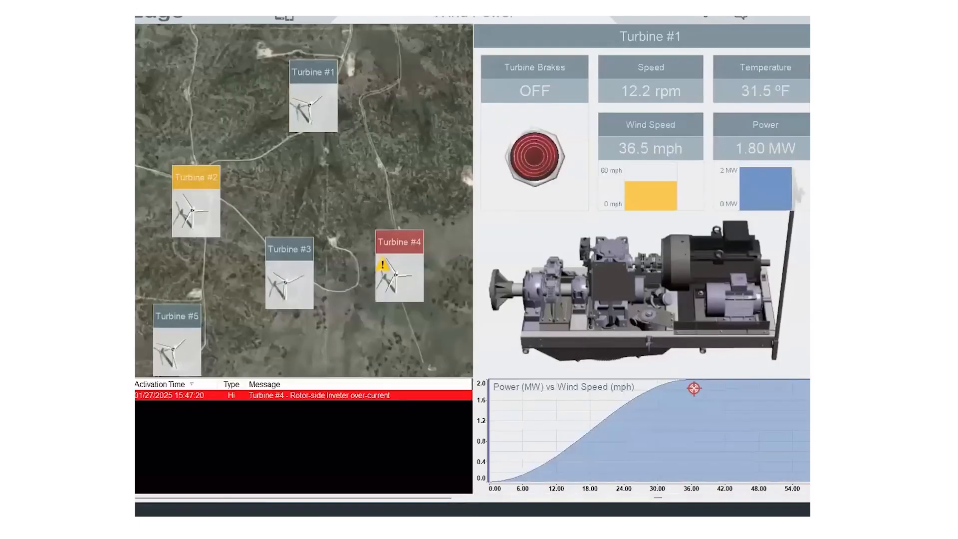
mouse_move(477, 500)
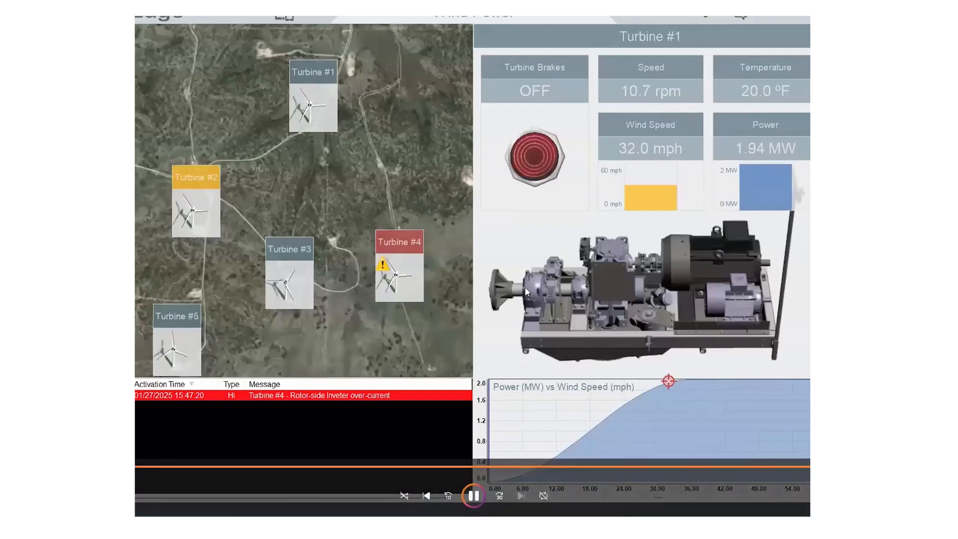
left_click(475, 497)
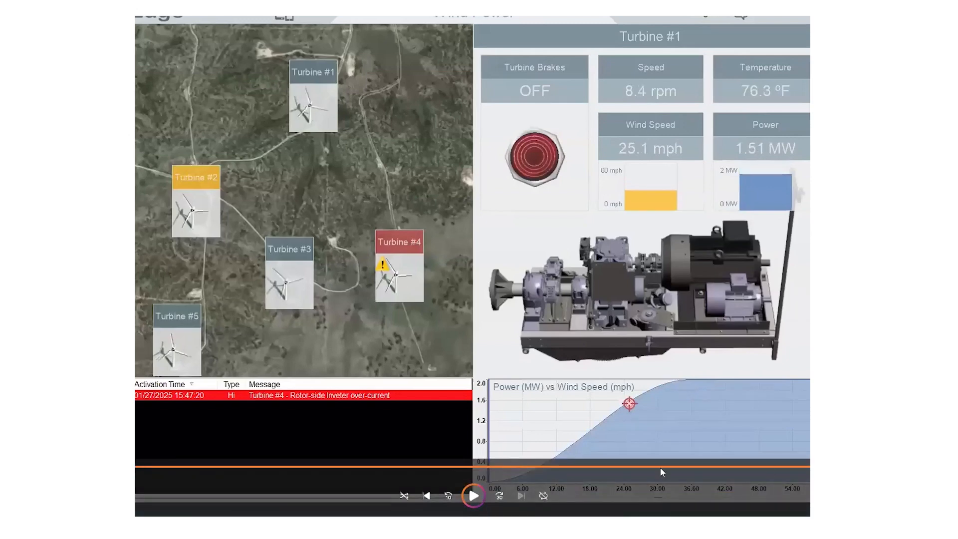